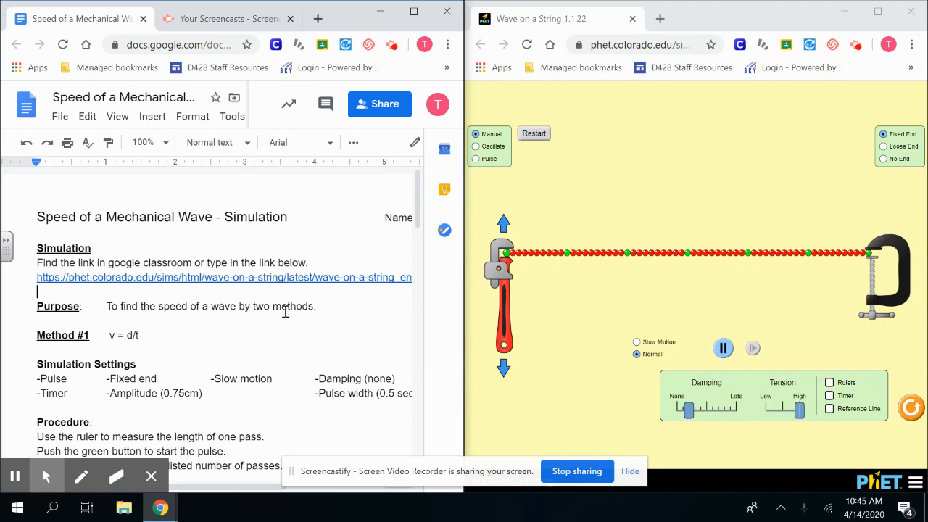
Step: Review the worksheet's purpose, the Method #1 formula v = d/t, and the full list of simulation settings
scroll(285, 311, down, 2)
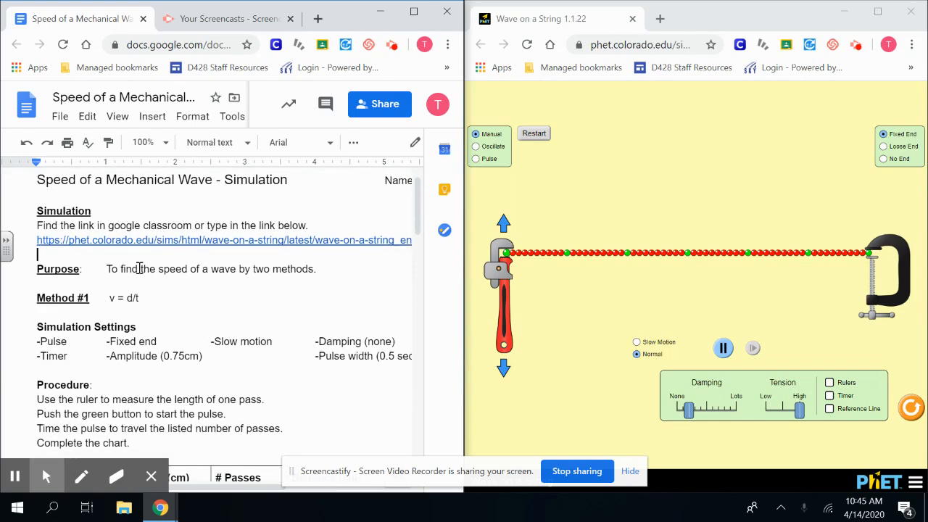
drag(106, 269, 323, 269)
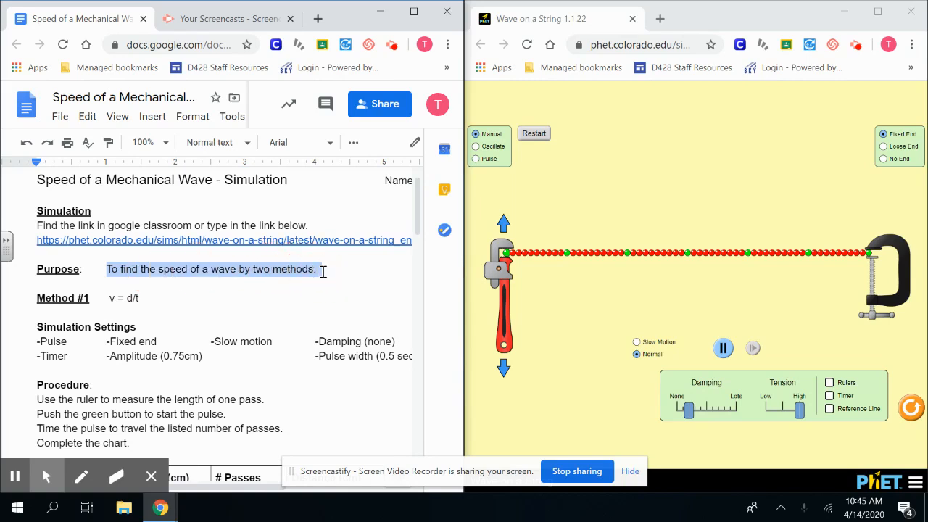
click(324, 269)
drag(109, 300, 142, 297)
click(159, 298)
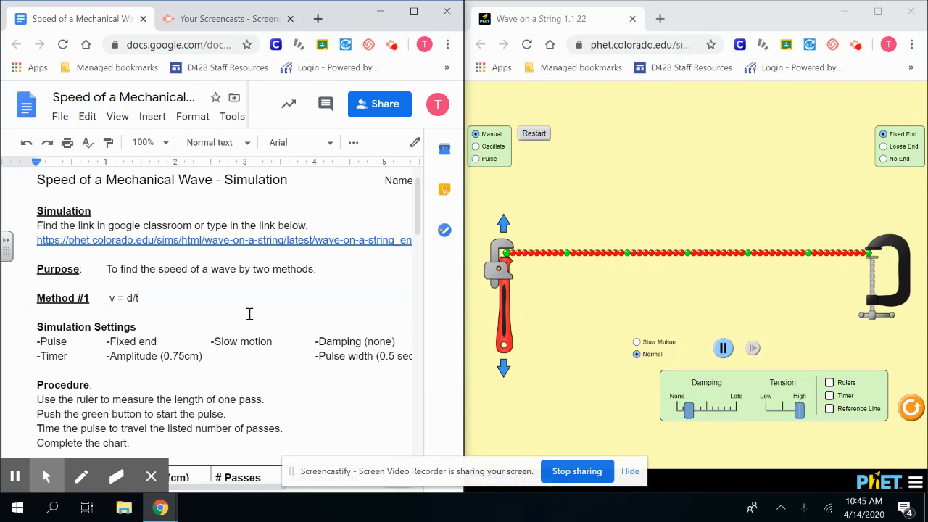
scroll(249, 313, down, 1)
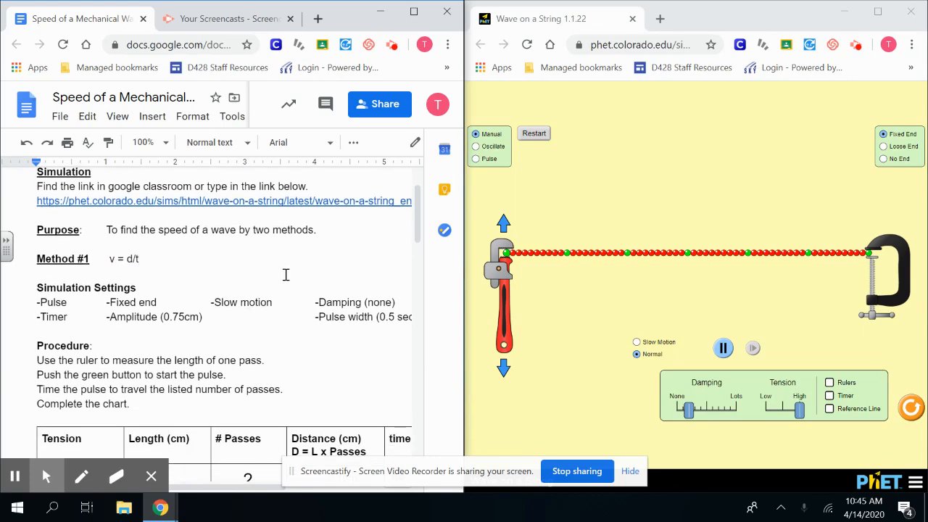
scroll(276, 276, down, 1)
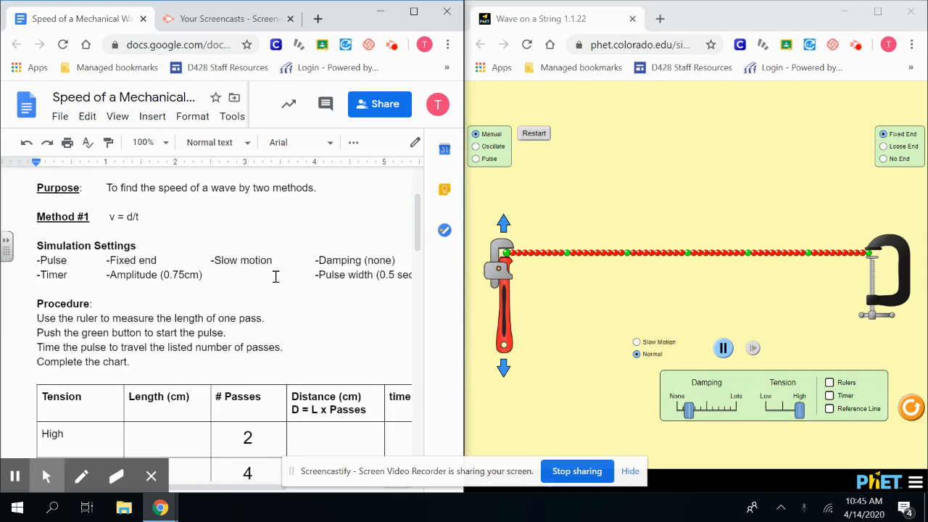
scroll(275, 276, right, 2)
scroll(275, 276, left, 1)
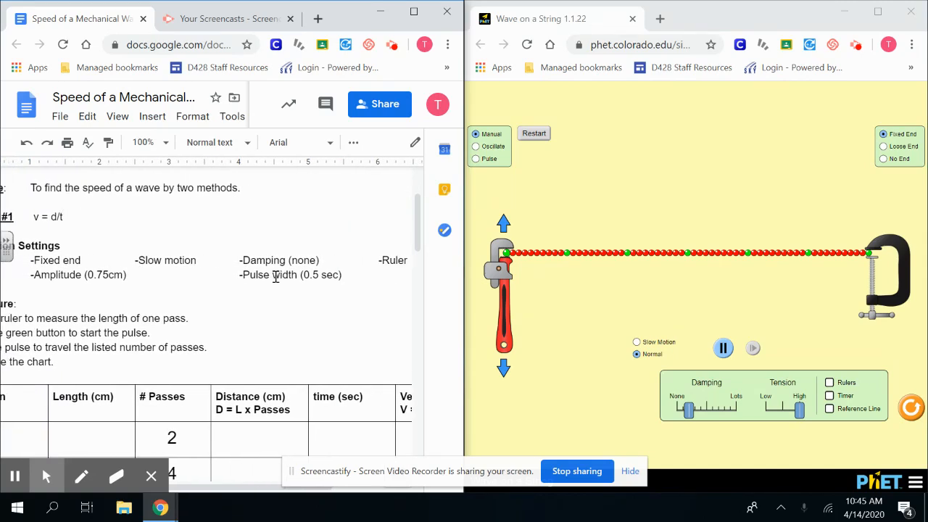
scroll(276, 278, down, 1)
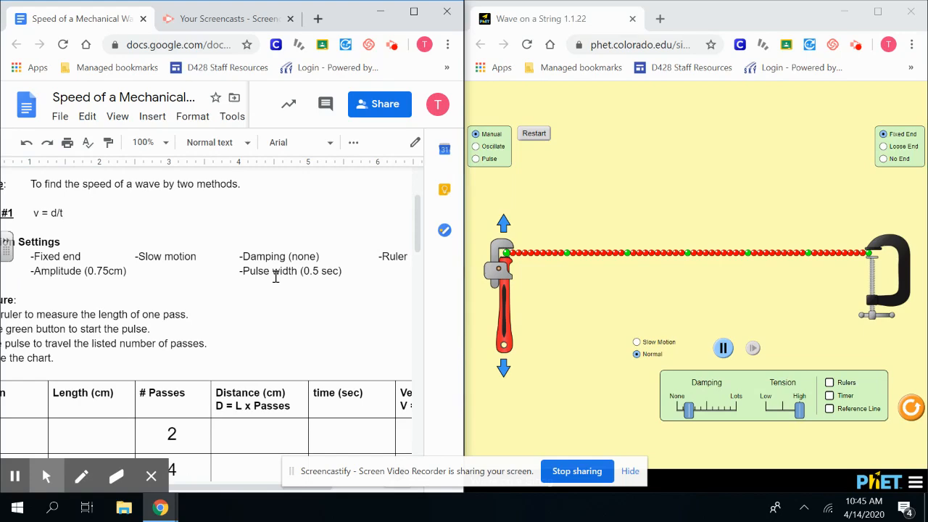
scroll(275, 277, left, 1)
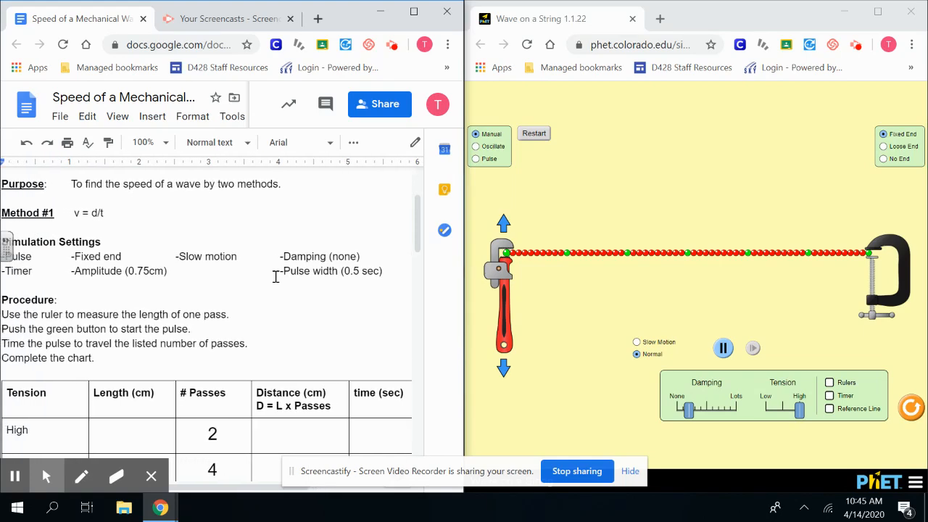
scroll(275, 276, left, 1)
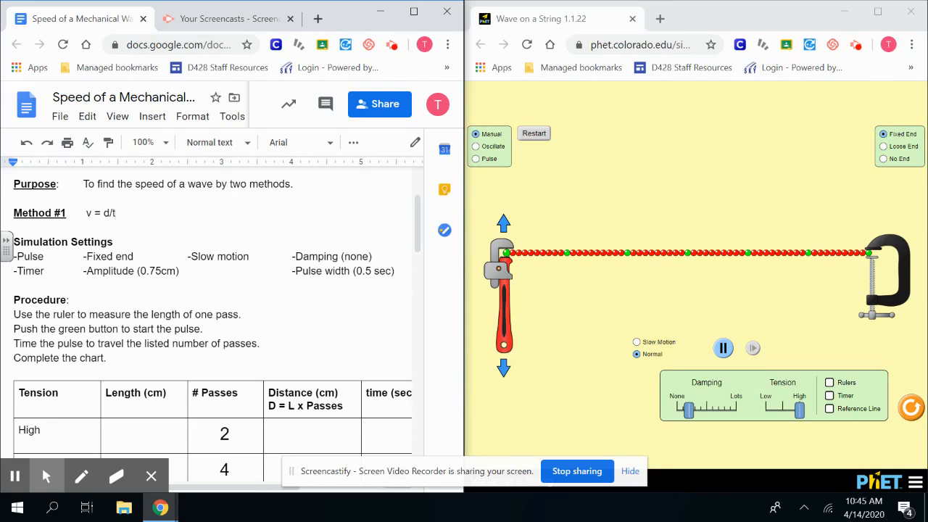
Step: Circle the Simulation Settings section of the worksheet with a red freehand pen stroke
click(81, 475)
mouse_move(171, 234)
mouse_down()
mouse_move(16, 218)
mouse_move(50, 308)
mouse_move(218, 313)
mouse_move(410, 295)
mouse_move(254, 220)
mouse_move(168, 215)
mouse_up()
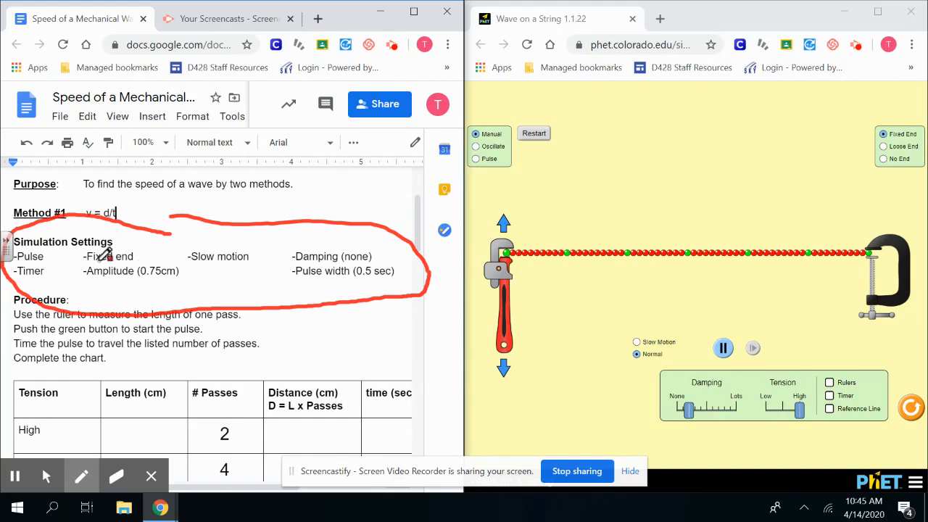
click(83, 487)
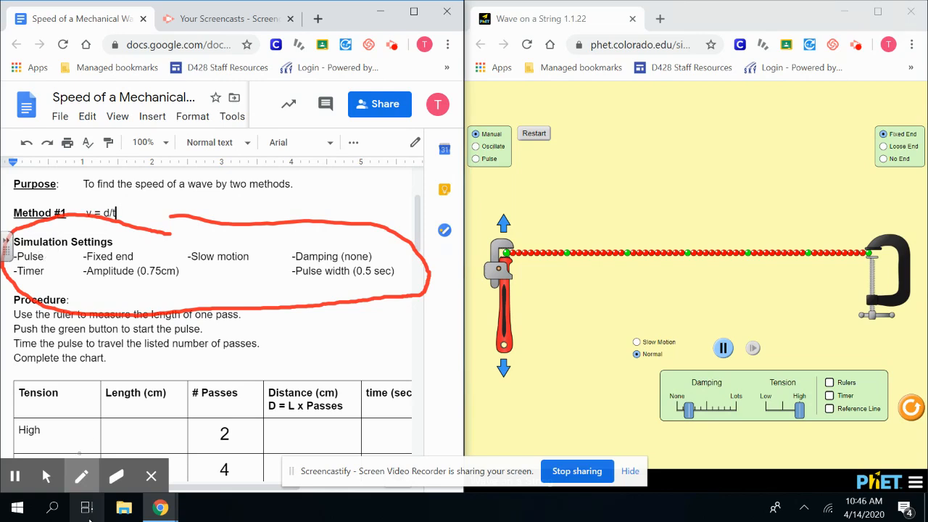
click(47, 476)
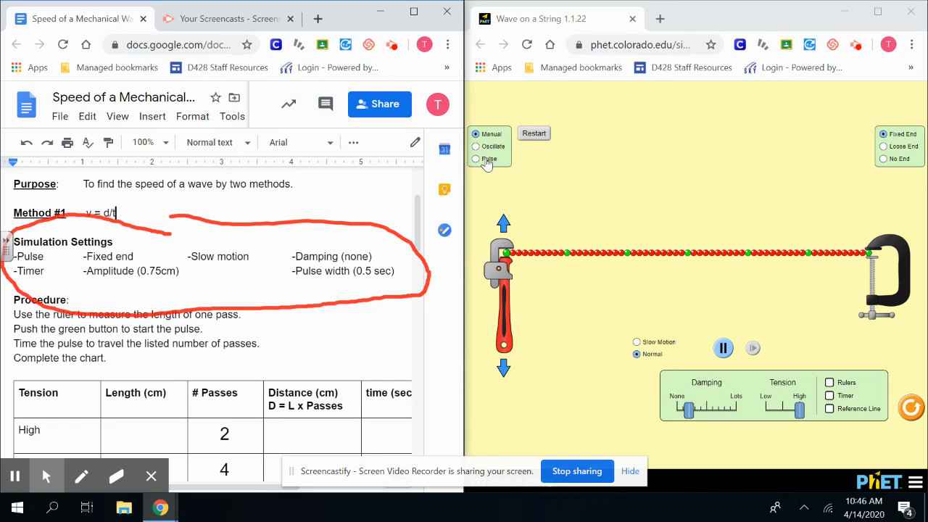
Step: Configure the wave simulation as the worksheet lists: Pulse mode, Slow Motion, damping at None, with the timer and rulers shown
click(487, 162)
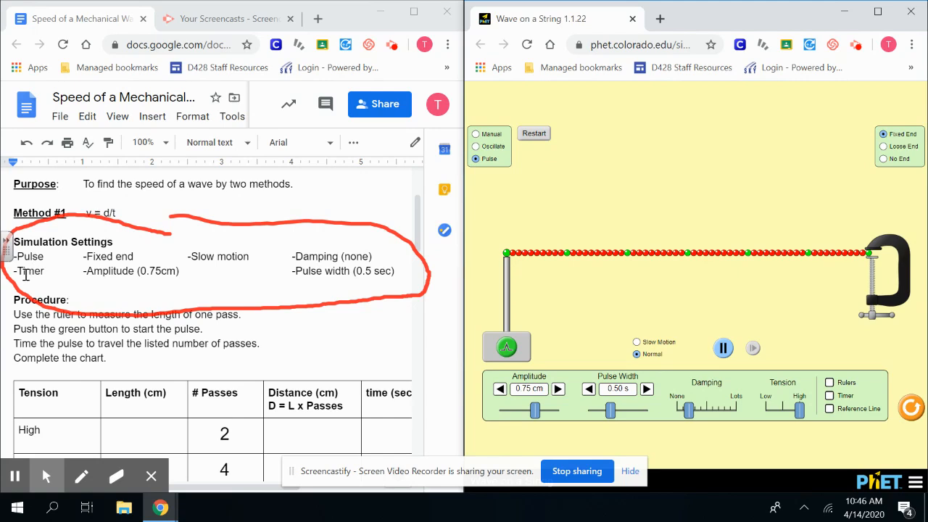
click(830, 396)
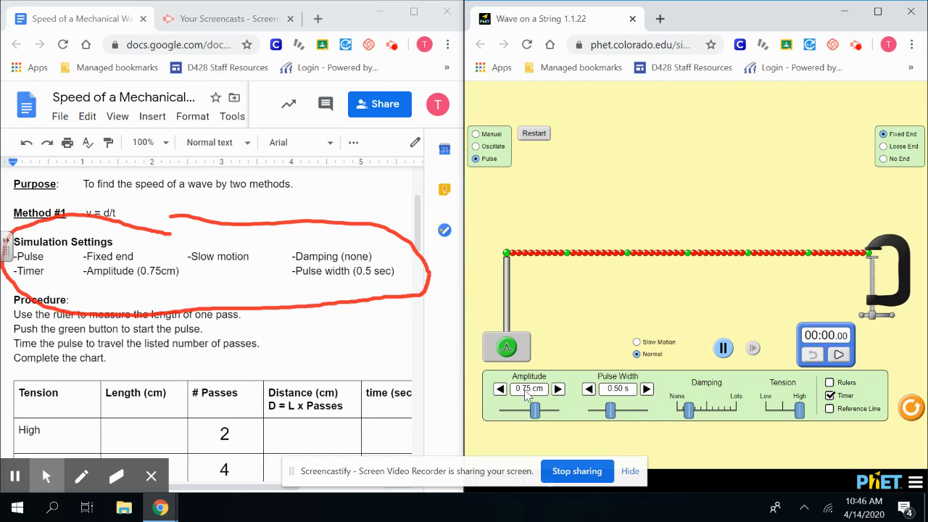
click(637, 343)
mouse_move(690, 410)
mouse_down()
mouse_move(731, 412)
mouse_move(677, 417)
mouse_up()
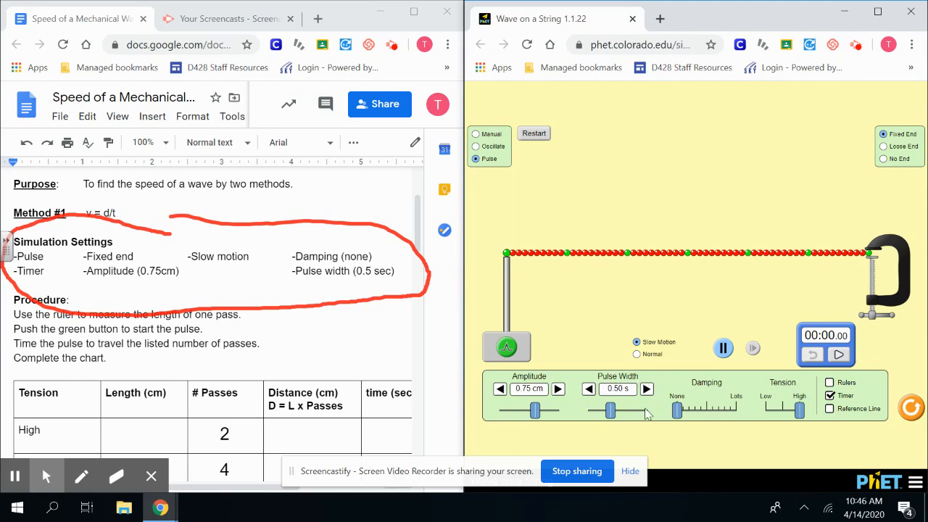
drag(240, 319, 251, 311)
scroll(251, 310, right, 2)
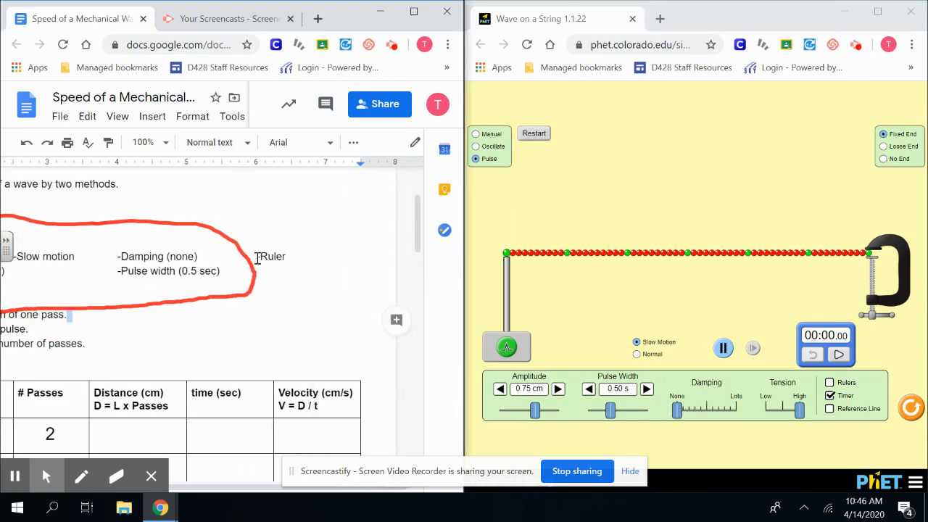
click(829, 384)
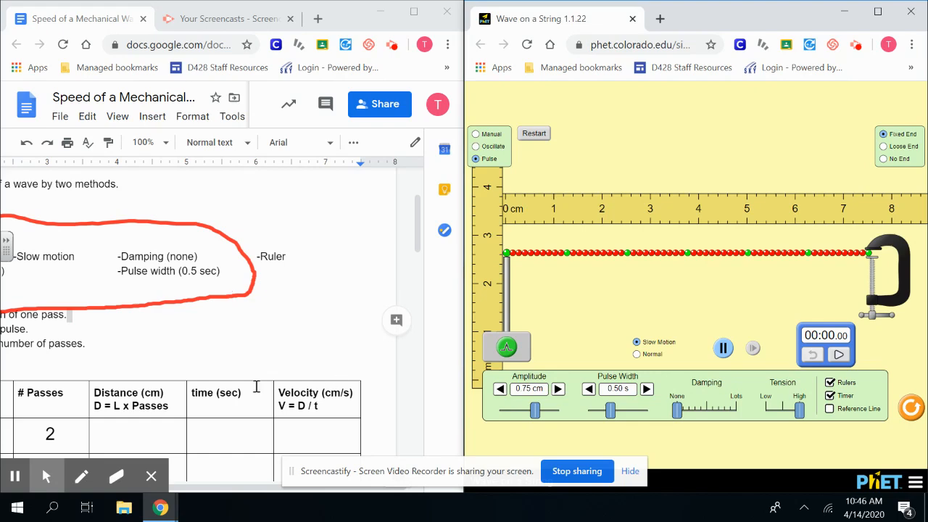
Step: Examine the worksheet's procedure and the data chart below it, and pause the screen recording
scroll(183, 384, left, 3)
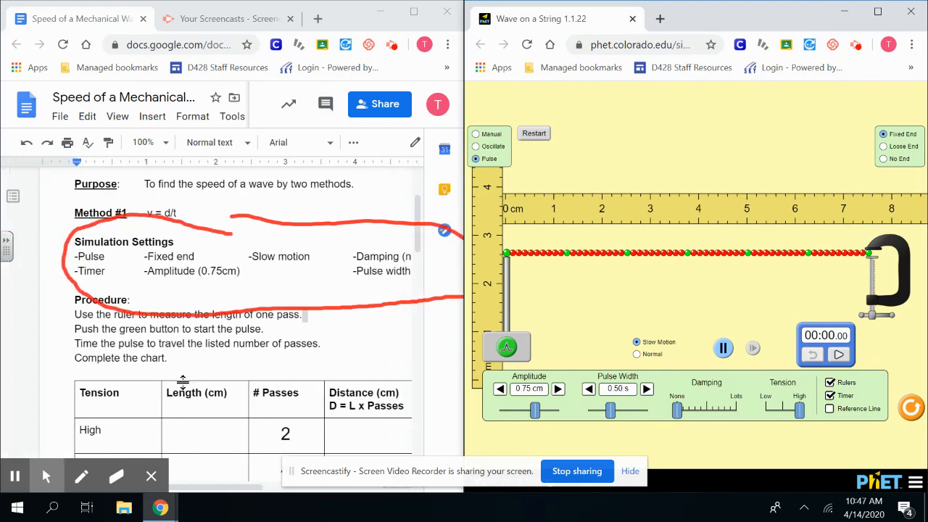
scroll(183, 385, right, 2)
scroll(182, 384, down, 3)
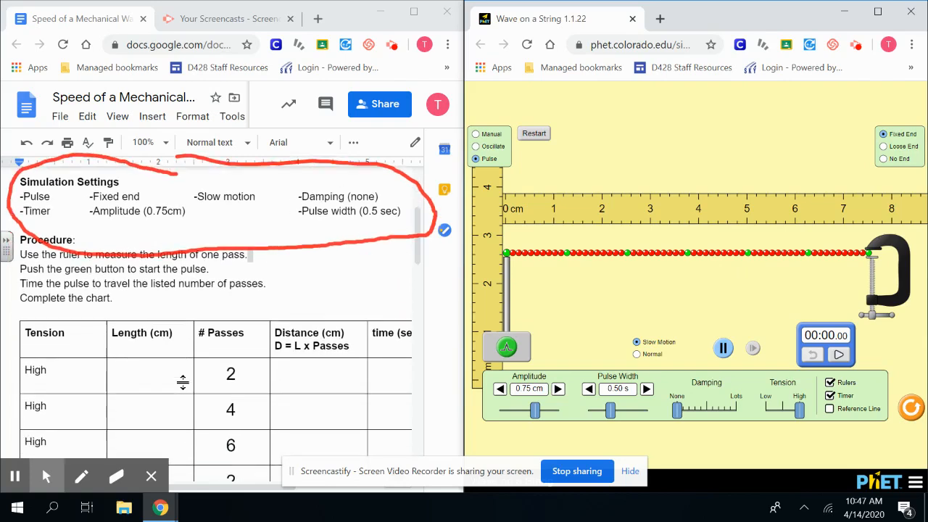
scroll(183, 384, down, 1)
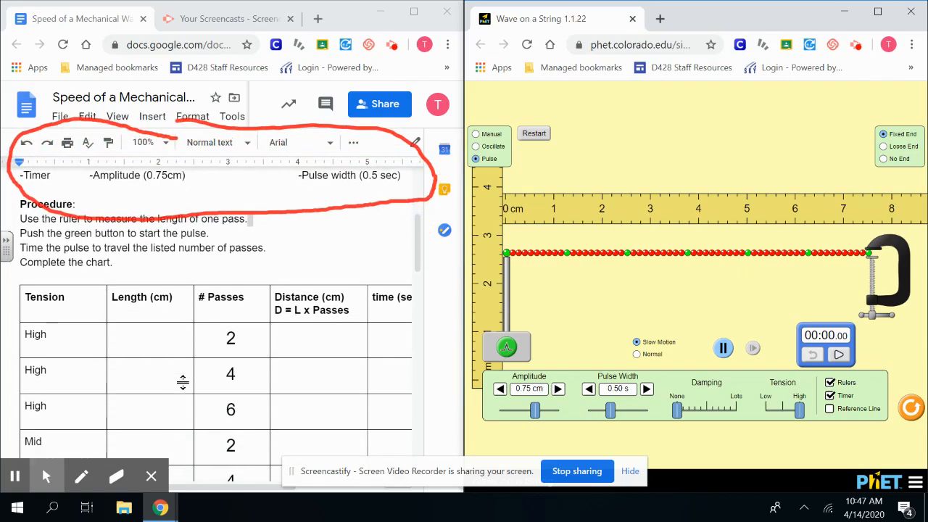
click(390, 46)
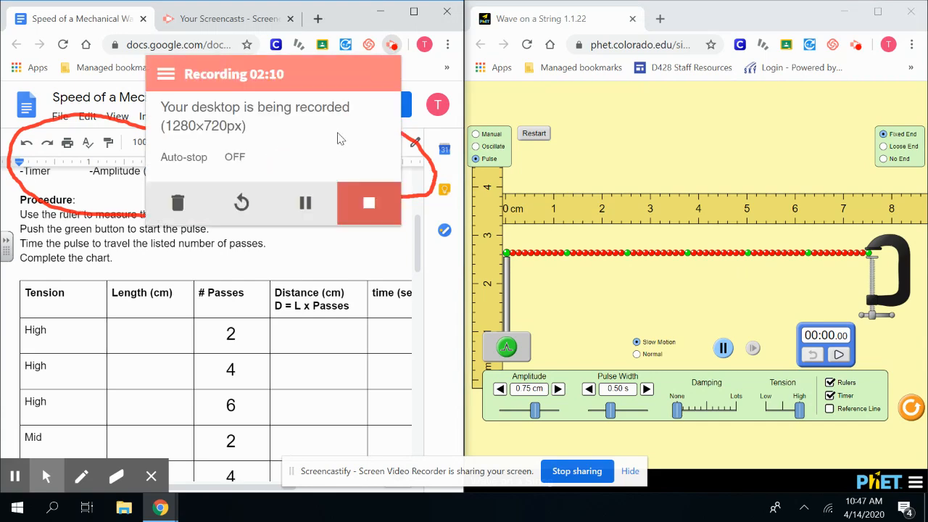
click(306, 200)
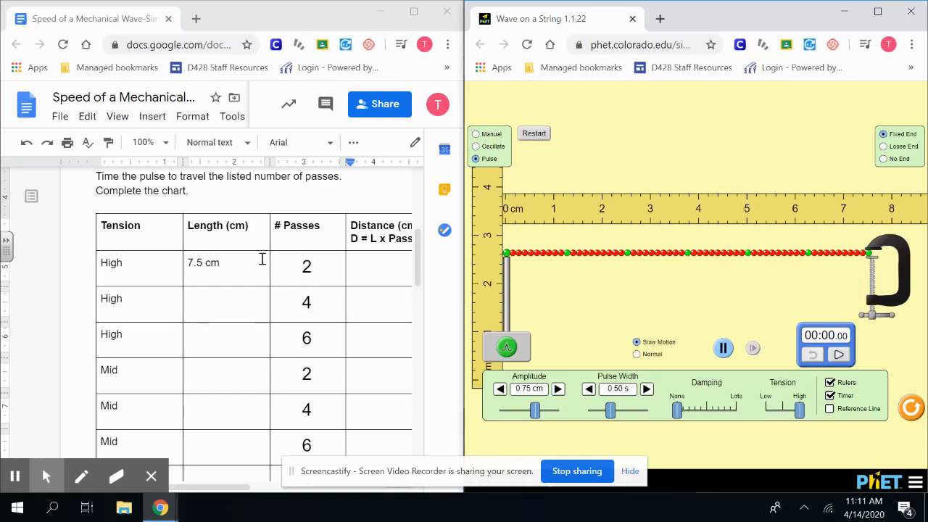
Step: Check the chart's High, Mid and Low tension rows and set the simulation's tension to High
scroll(261, 259, right, 2)
scroll(262, 257, left, 2)
scroll(124, 327, down, 3)
scroll(125, 329, up, 1)
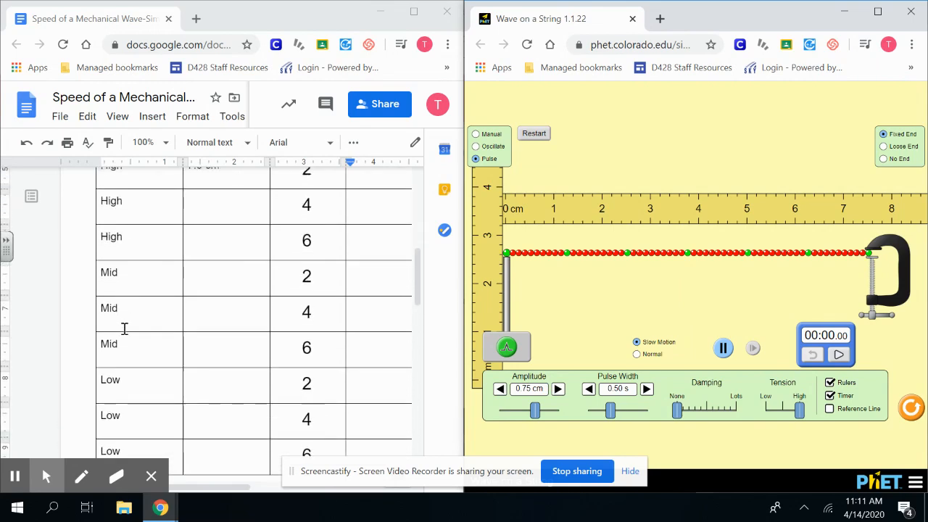
scroll(124, 328, up, 3)
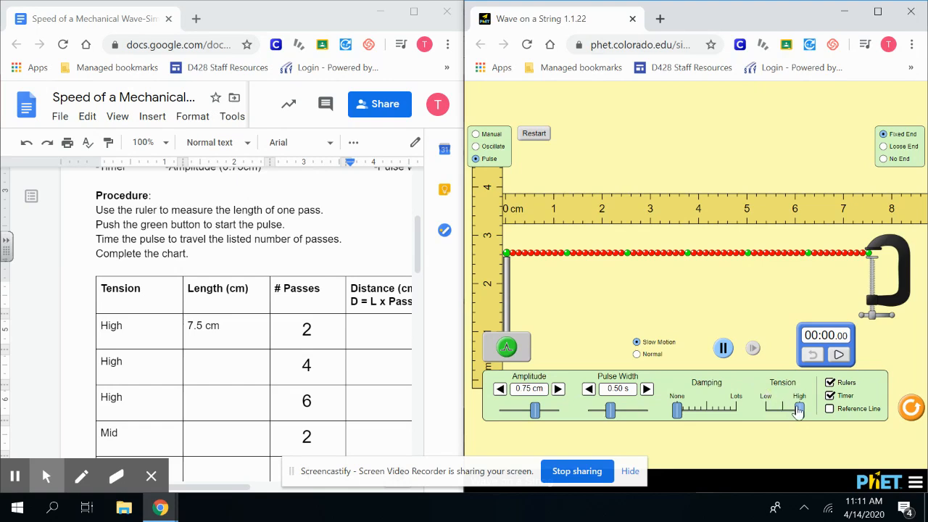
mouse_move(797, 411)
mouse_down()
mouse_move(755, 413)
mouse_move(810, 406)
mouse_up()
Step: Examine the length entry in the chart's first High row and the distance, time and velocity columns
scroll(342, 310, down, 2)
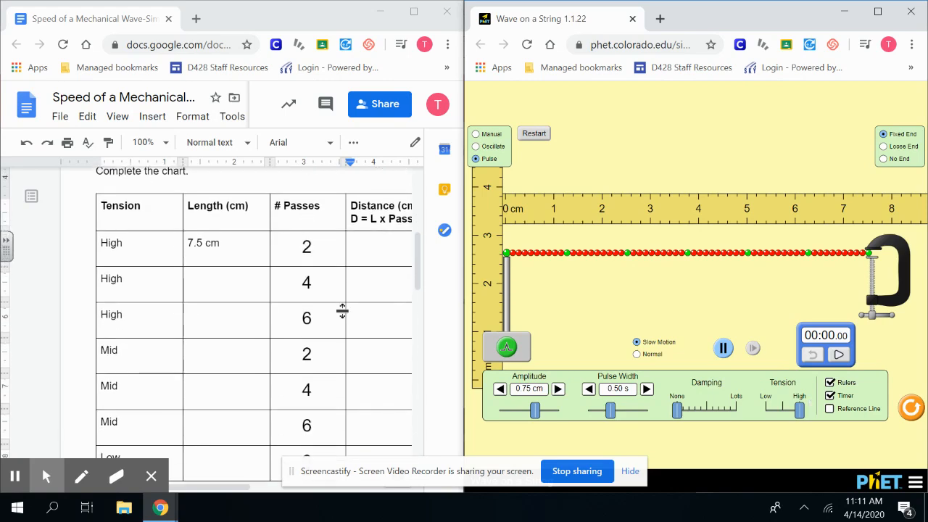
scroll(342, 311, right, 1)
scroll(342, 311, right, 1)
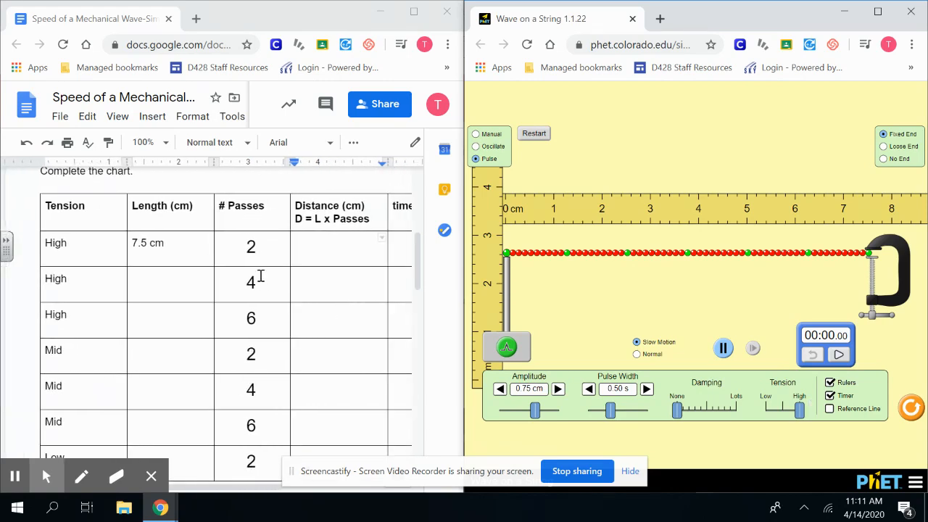
scroll(260, 276, right, 1)
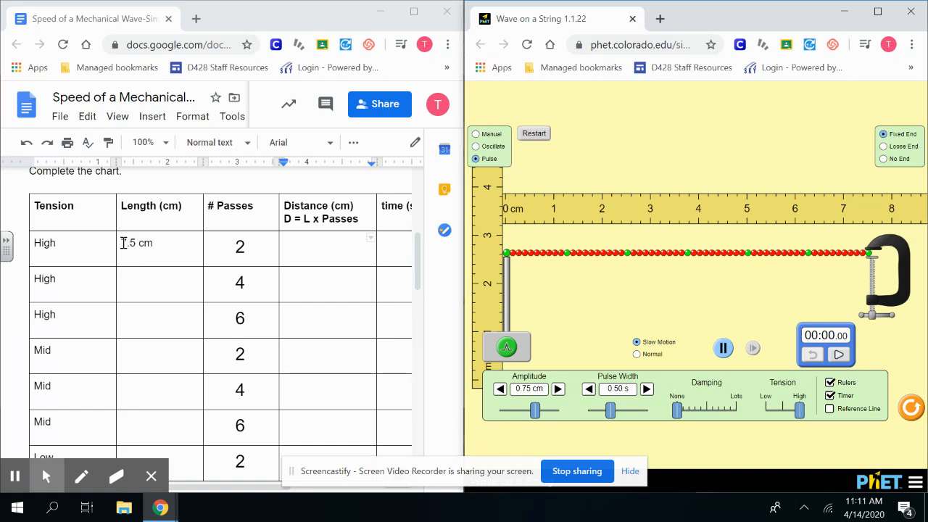
drag(123, 243, 153, 242)
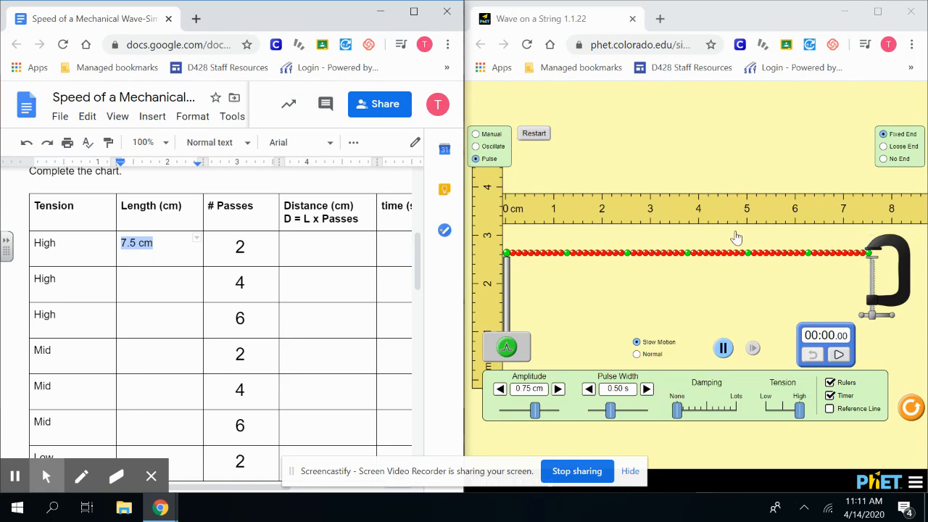
click(163, 283)
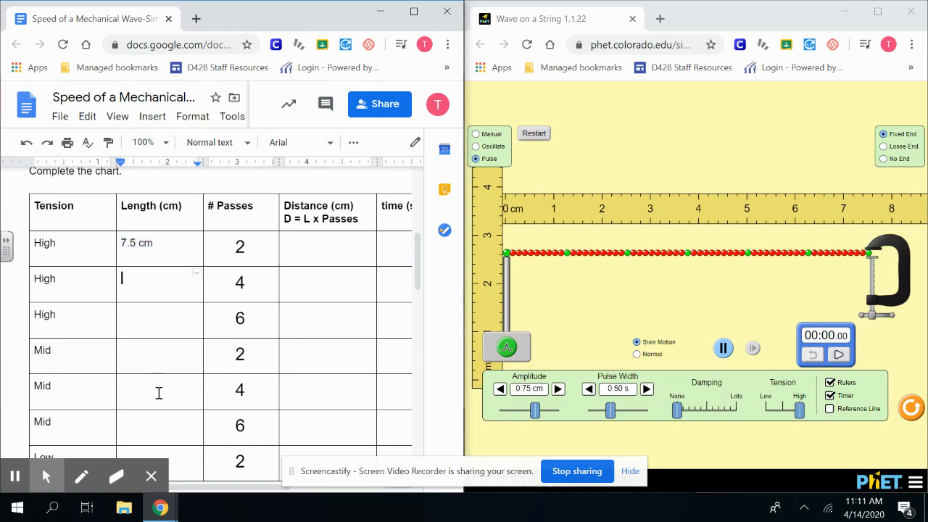
click(178, 259)
scroll(304, 247, right, 5)
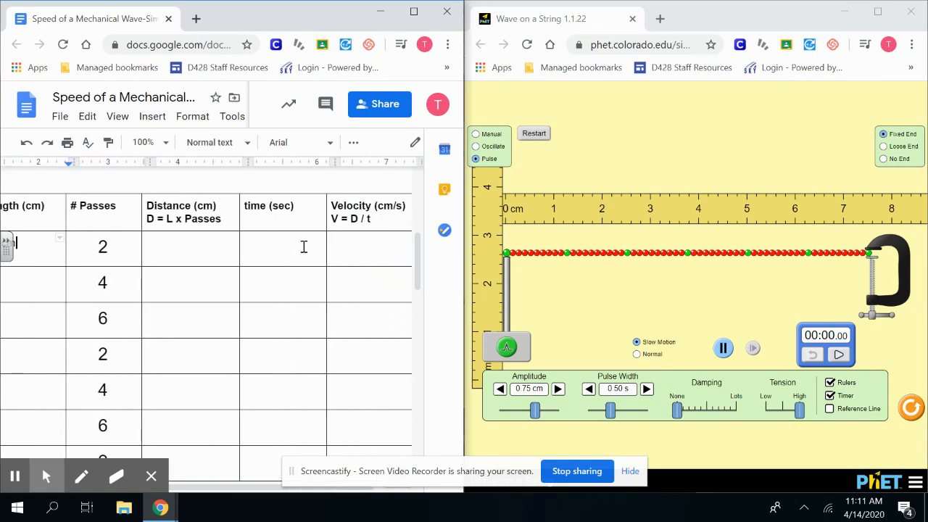
scroll(304, 248, right, 1)
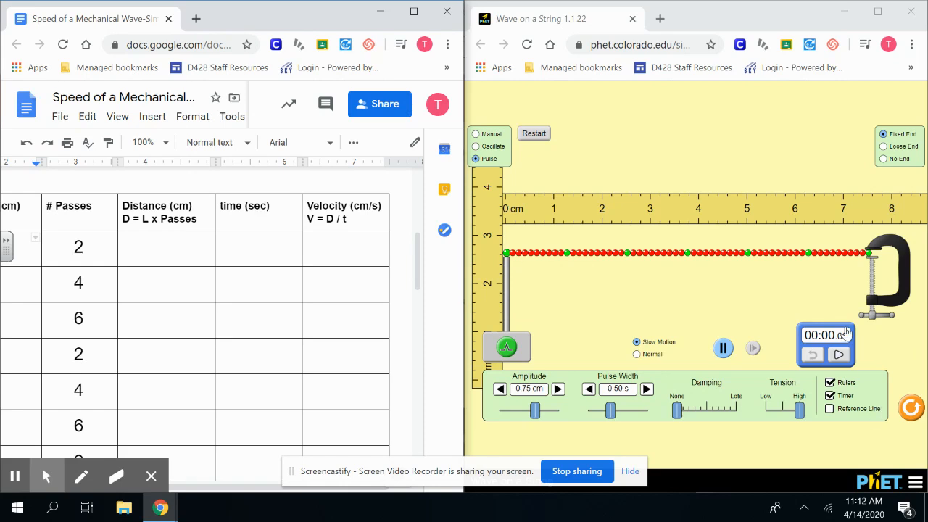
Step: Move the timer right beside the green pulse button and check the chart's length, passes and distance columns
drag(806, 332, 543, 334)
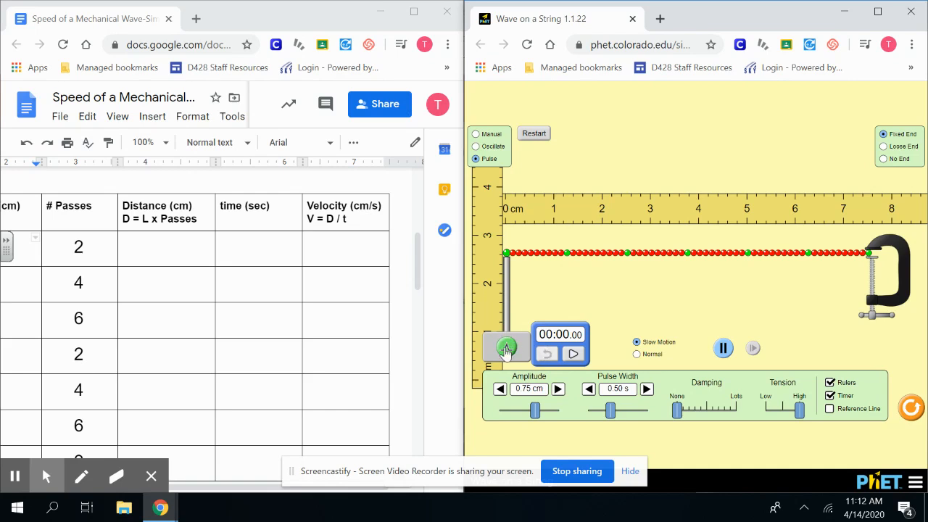
scroll(194, 218, left, 3)
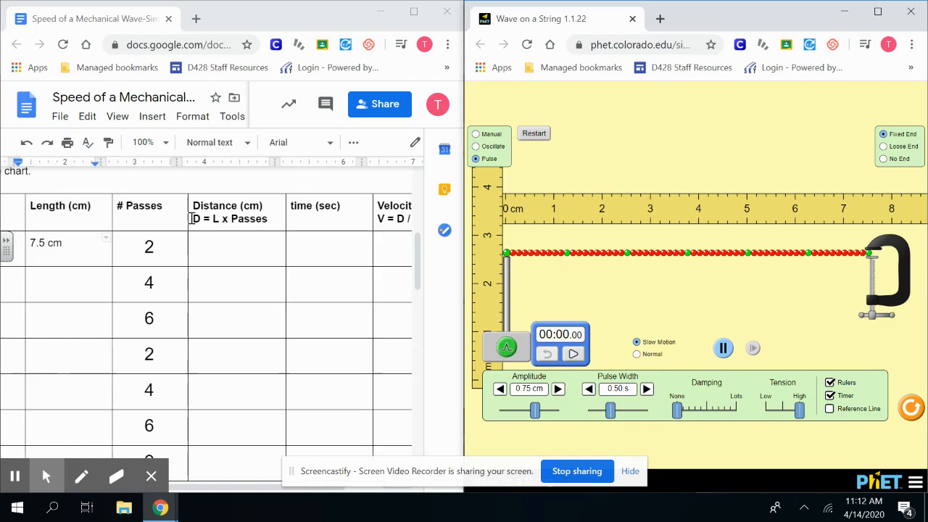
scroll(190, 256, left, 3)
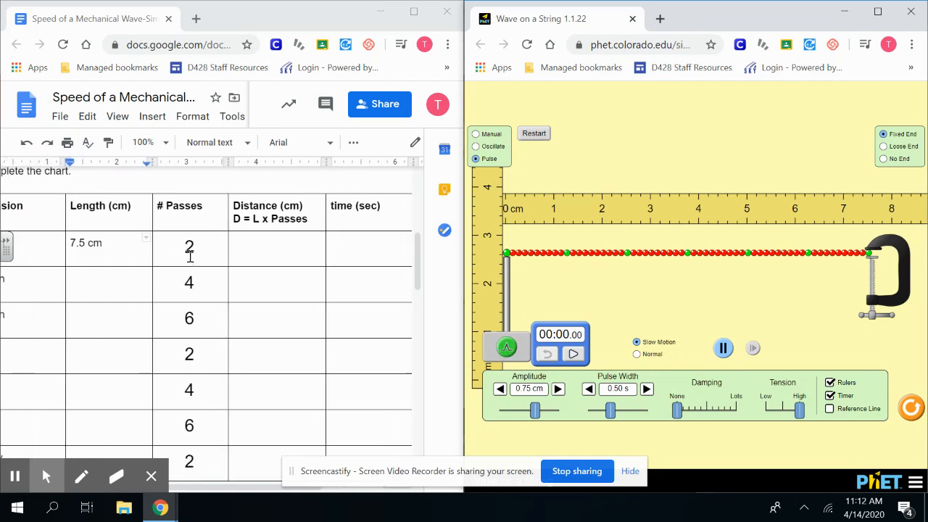
scroll(190, 256, right, 2)
scroll(190, 255, right, 1)
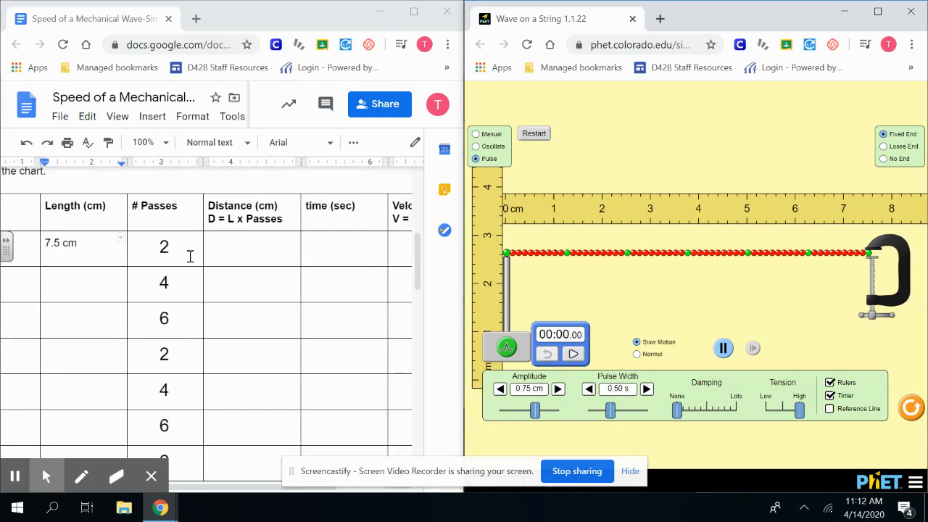
Step: Send a pulse down the High-tension string and time two passes with the timer
scroll(190, 256, right, 4)
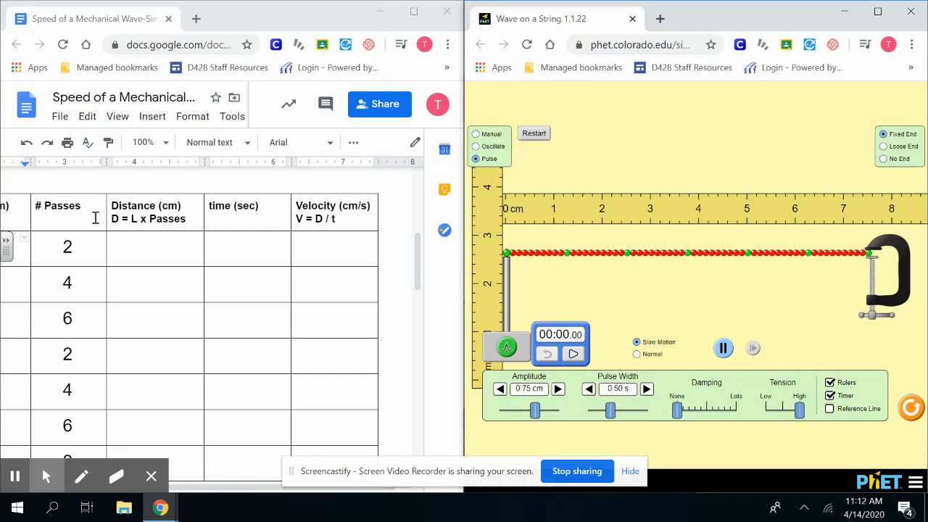
double_click(156, 246)
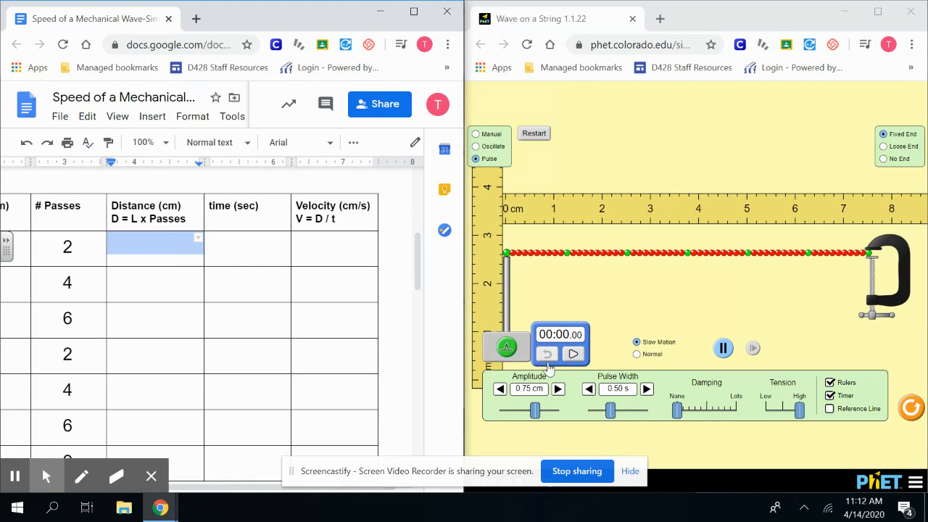
click(507, 347)
click(573, 352)
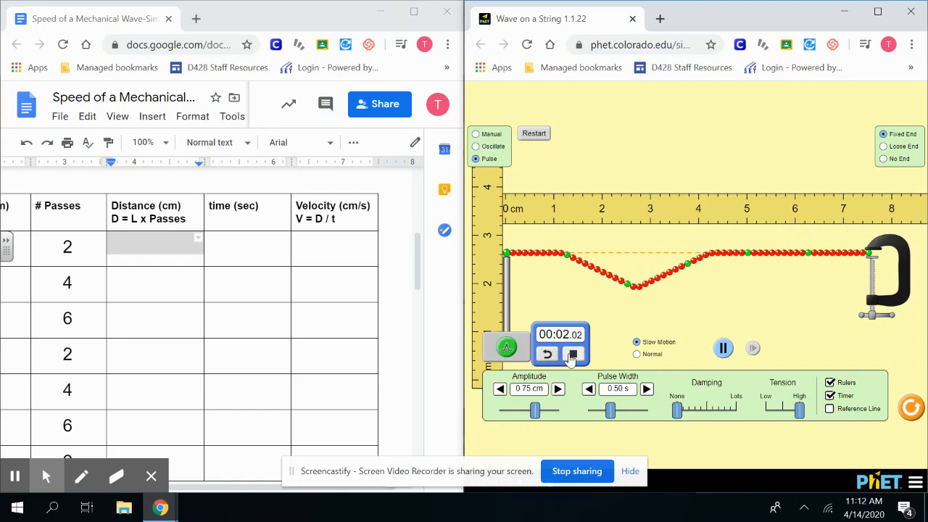
click(571, 354)
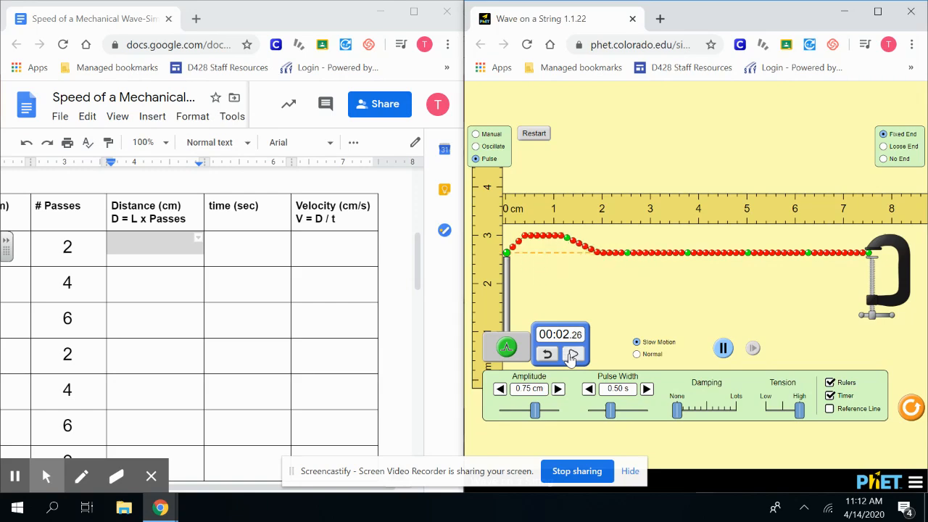
Step: Enter 2.26 as the time in the chart's first High row, and restart the string simulation
click(238, 250)
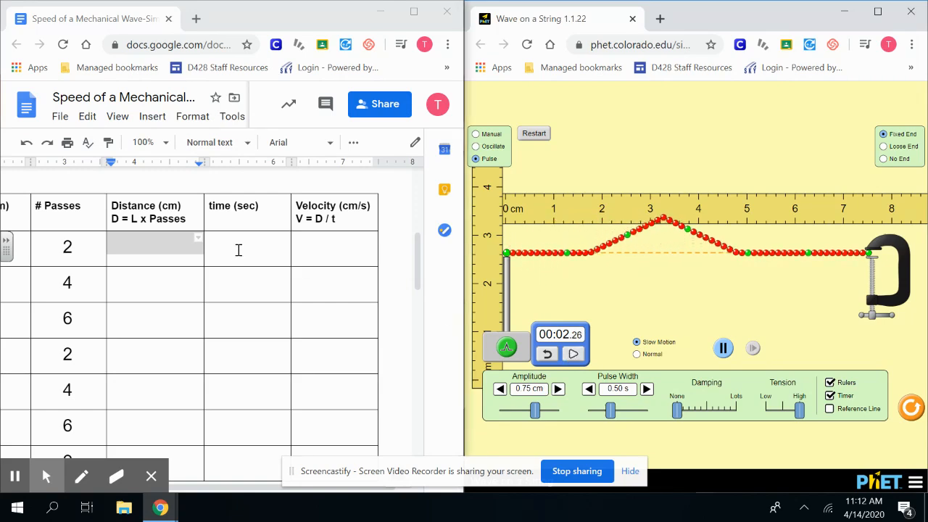
click(246, 242)
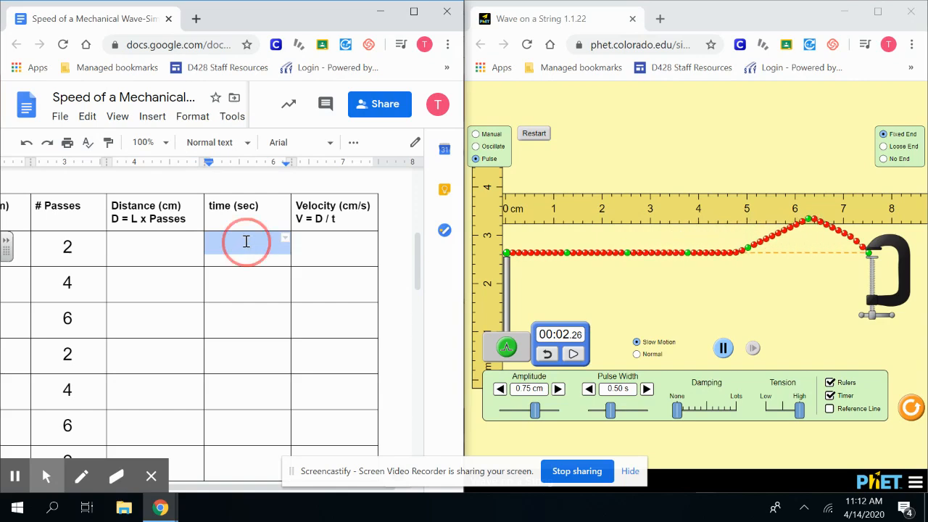
text(2)
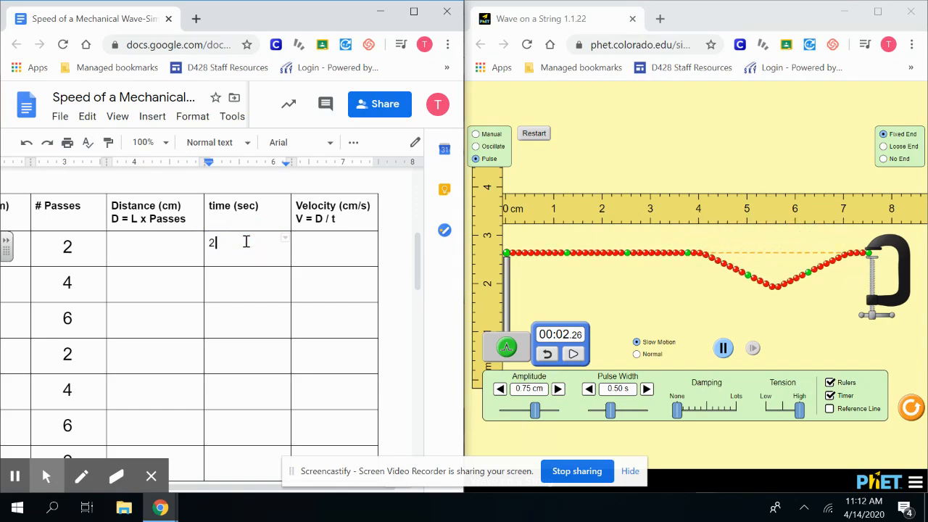
text(.2)
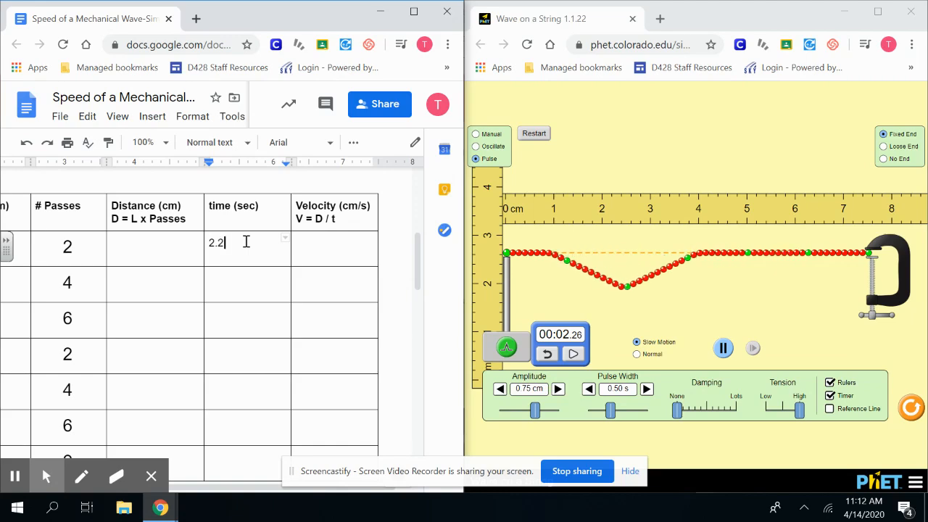
text(6)
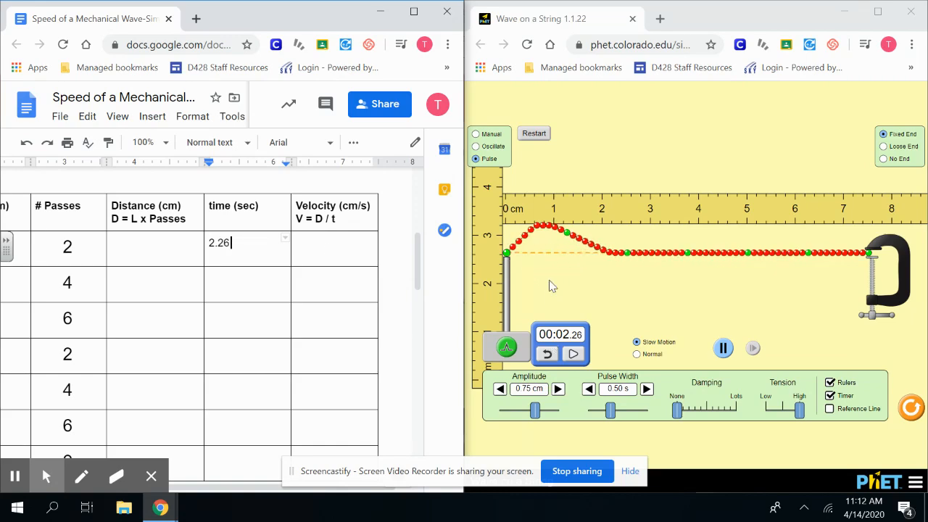
click(534, 136)
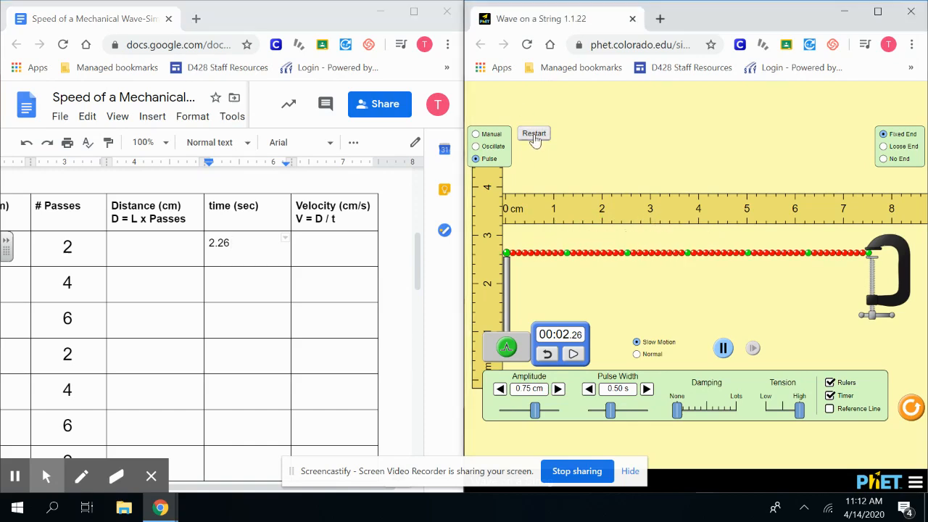
Step: Enter a distance of 15cm and a velocity of 6.64 in the first High row
double_click(143, 238)
click(149, 249)
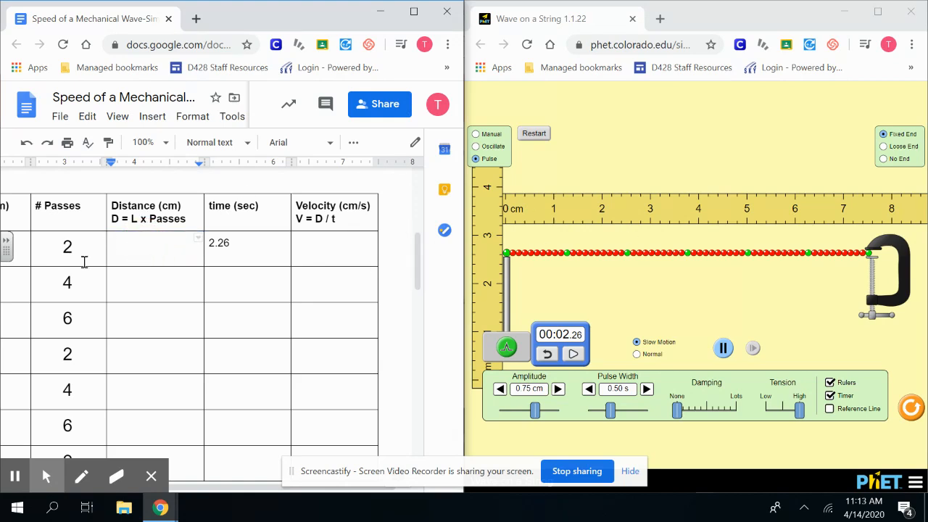
scroll(84, 262, left, 2)
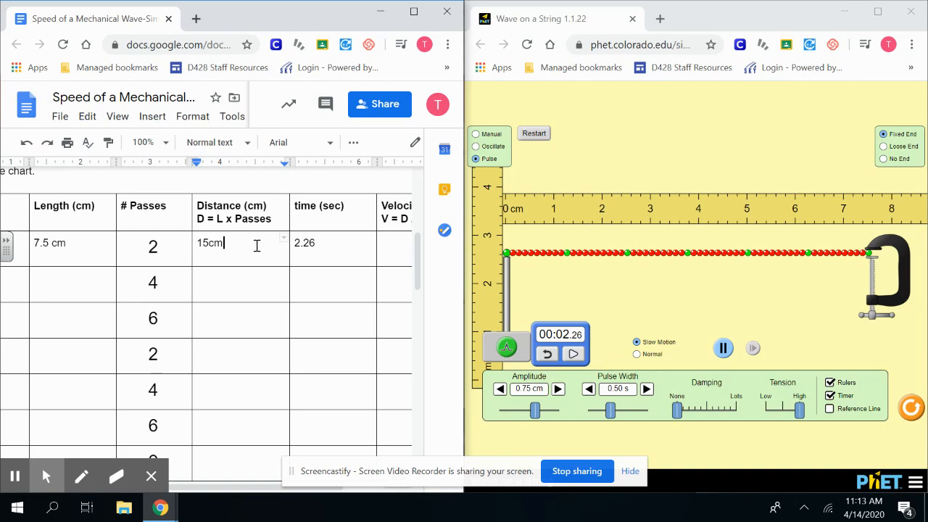
scroll(256, 246, right, 3)
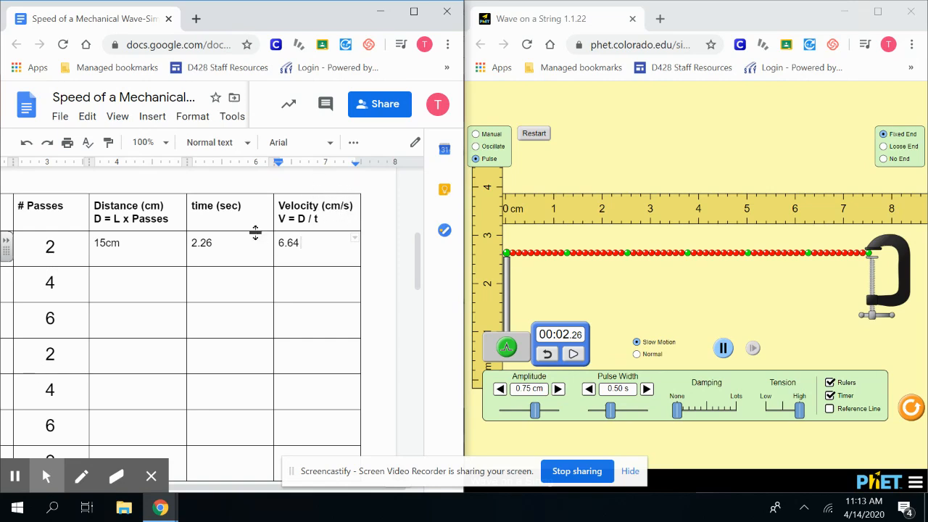
Step: Examine the chart's Tension and # Passes columns across the remaining High, Mid and Low rows
scroll(255, 232, left, 5)
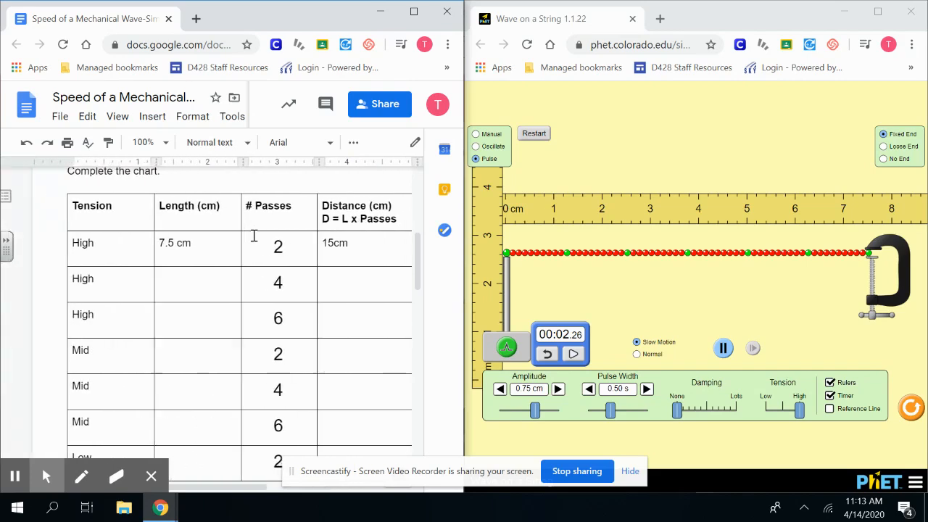
scroll(253, 235, right, 2)
scroll(253, 235, down, 1)
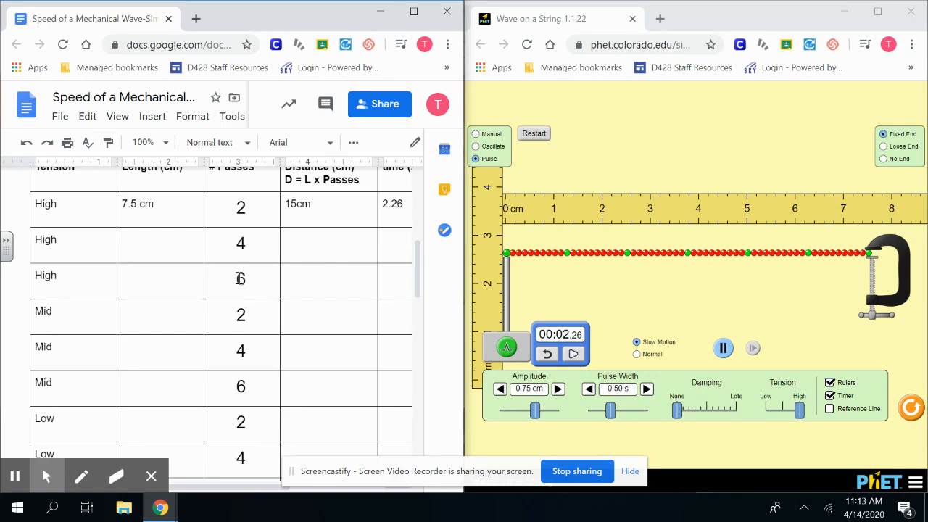
scroll(240, 279, down, 3)
scroll(239, 279, up, 2)
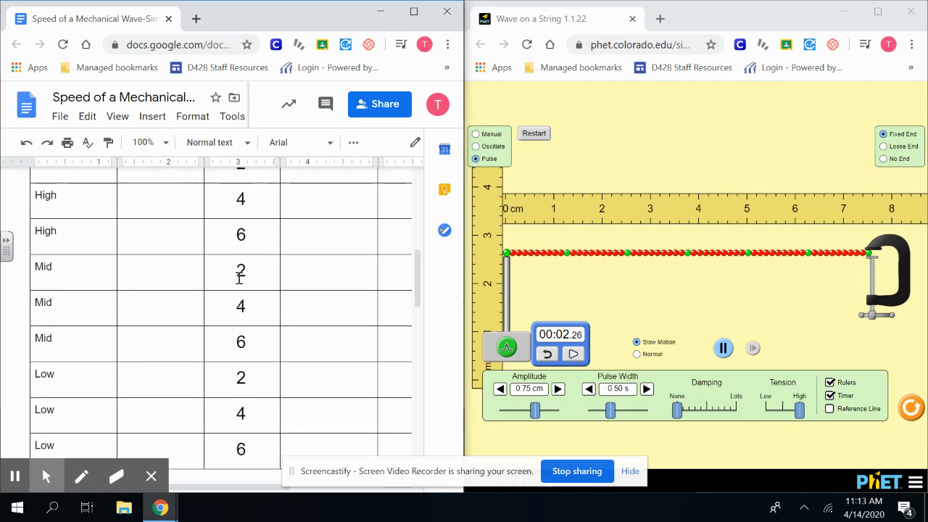
scroll(239, 279, up, 3)
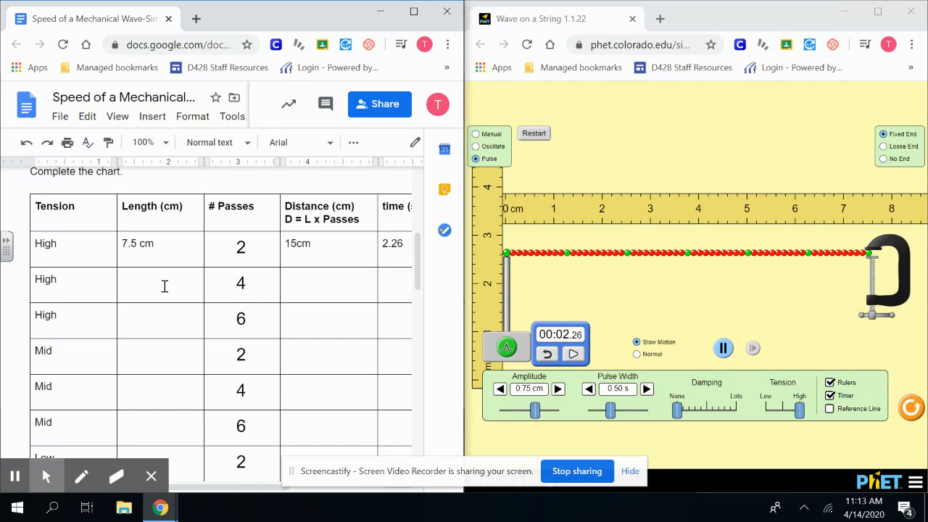
scroll(164, 287, down, 3)
click(154, 233)
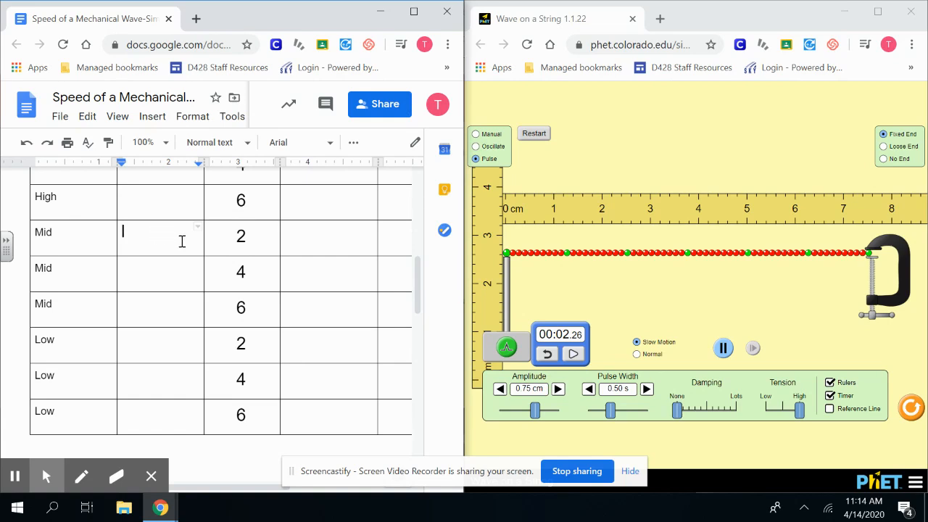
Step: Set the tension midway between Low and High, and time a pulse over two passes with the timer reset to zero
click(553, 358)
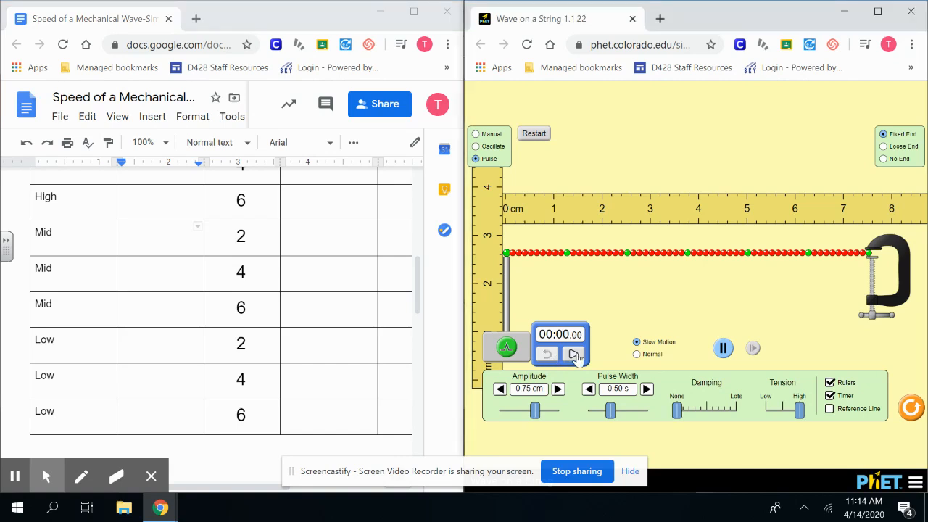
drag(803, 419, 788, 419)
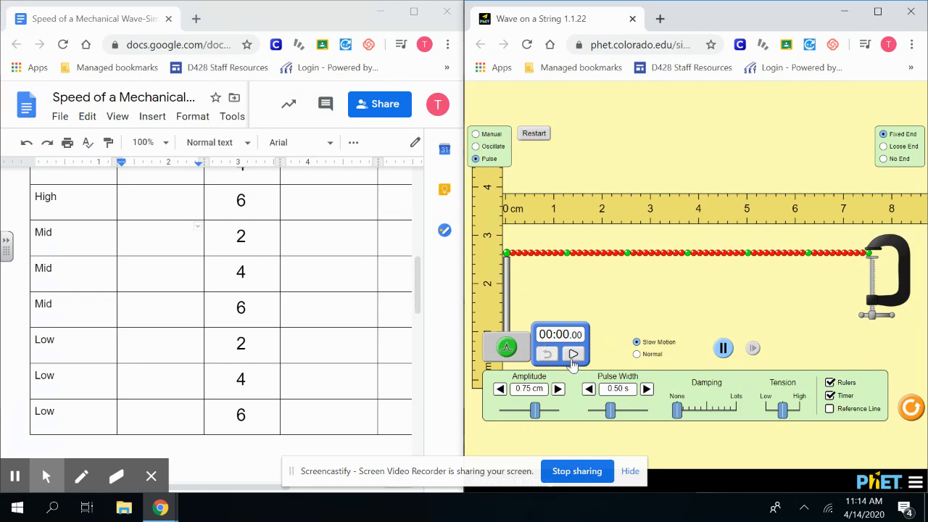
click(506, 347)
click(573, 355)
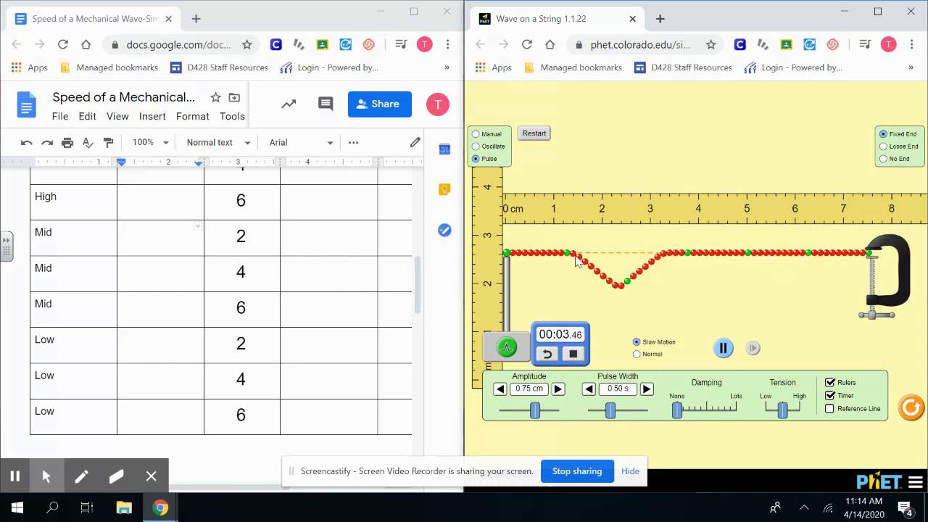
click(573, 354)
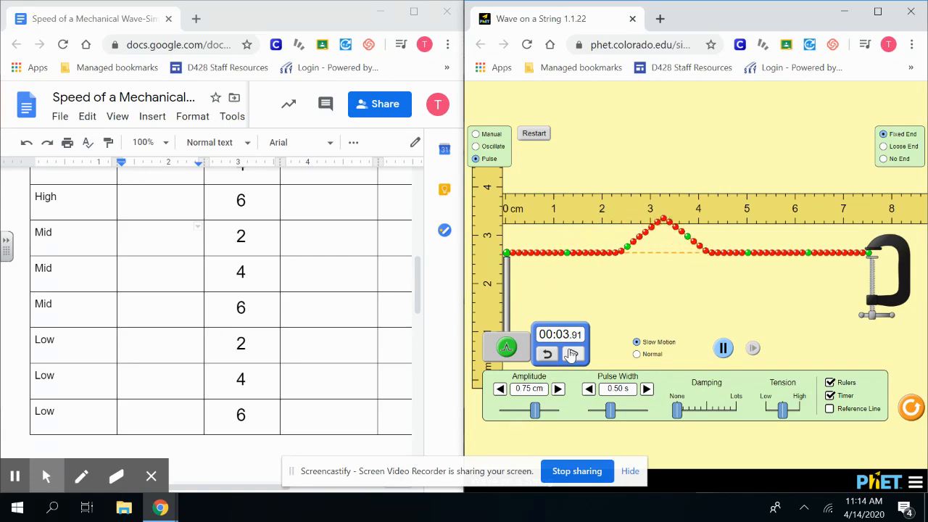
Step: Enter a length of 7.5 and a distance of 15cm in the first Mid row of the chart
click(314, 238)
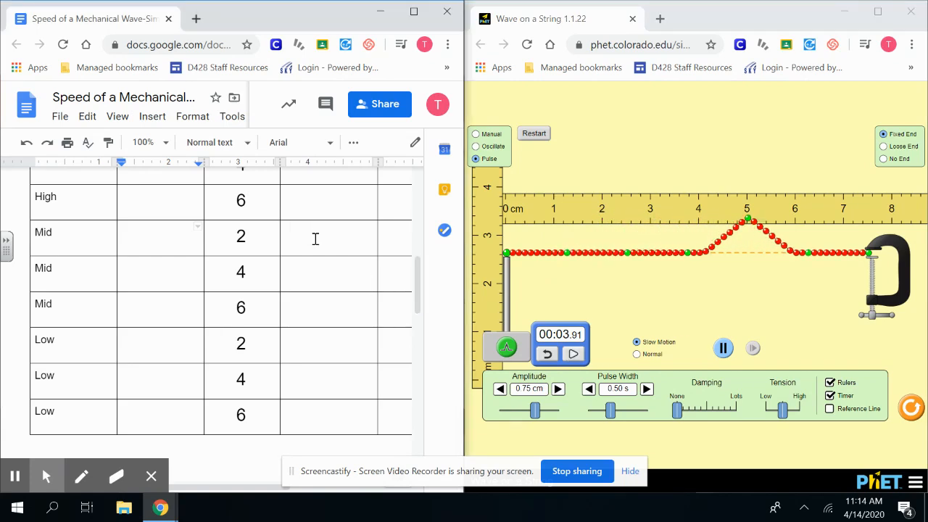
scroll(315, 239, up, 1)
scroll(316, 239, up, 2)
click(157, 354)
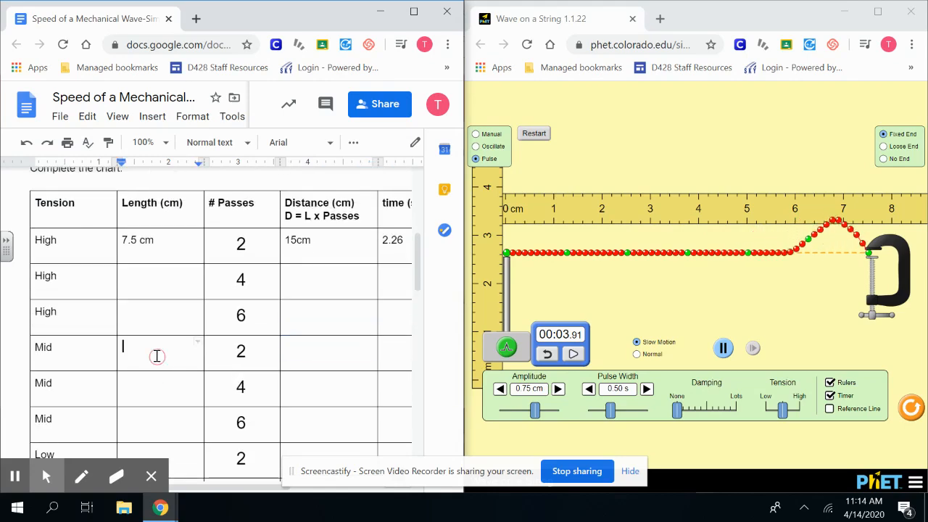
text(7.5)
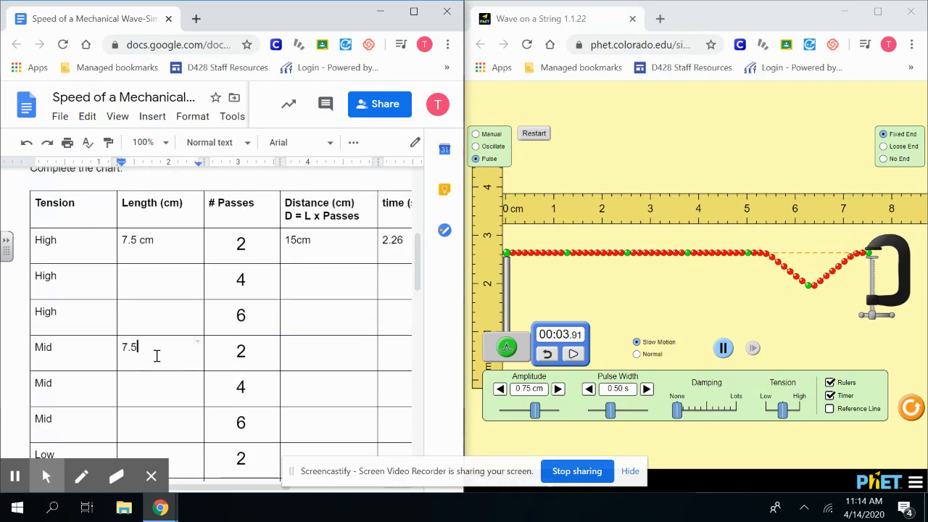
click(316, 357)
text(1)
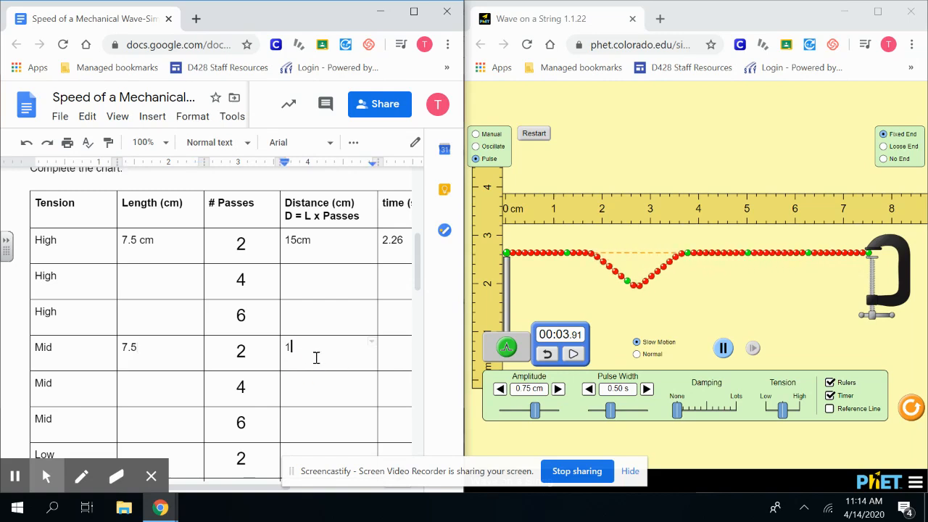
text(5cm)
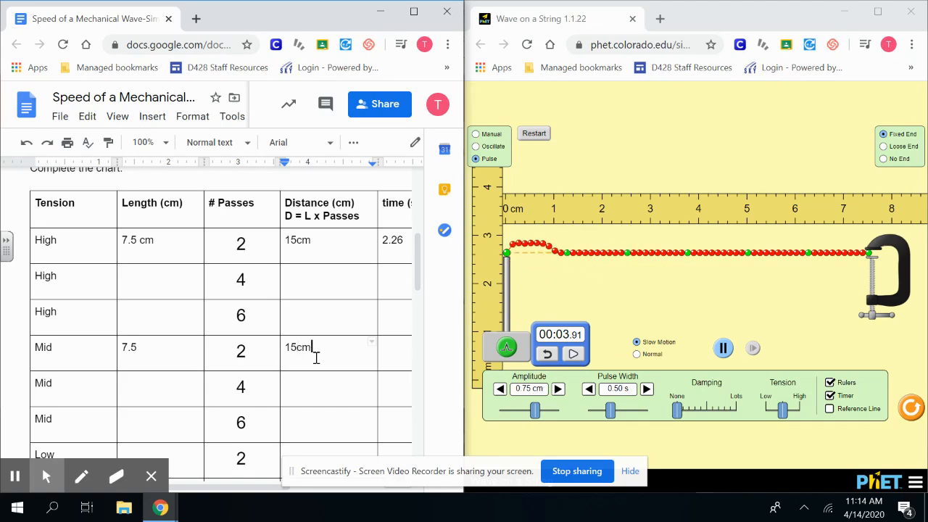
Step: Enter a time of 3.91 and a velocity of 3.83 in the first Mid row
scroll(316, 357, right, 5)
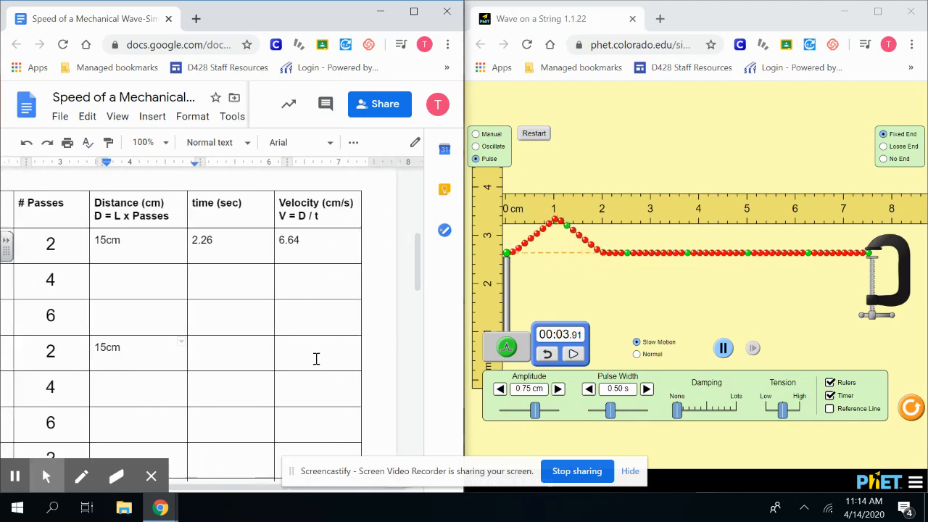
click(220, 346)
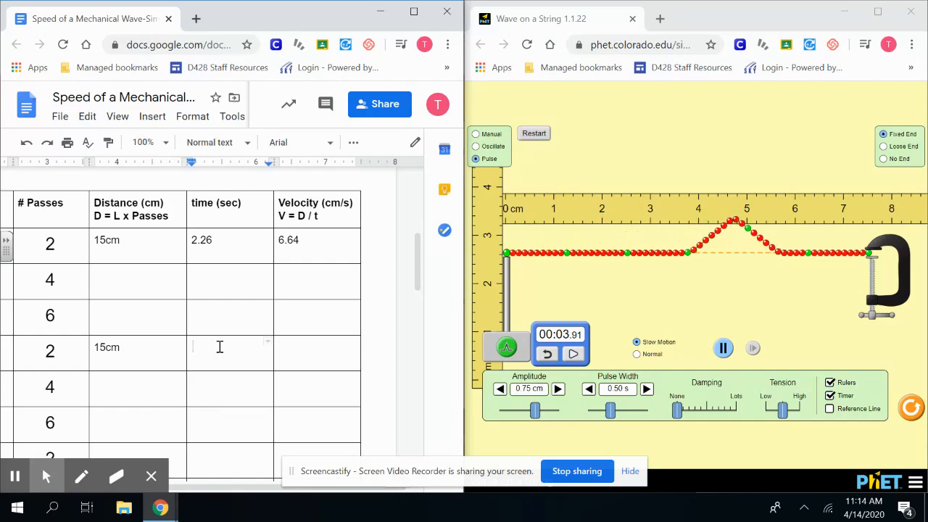
text(3.91)
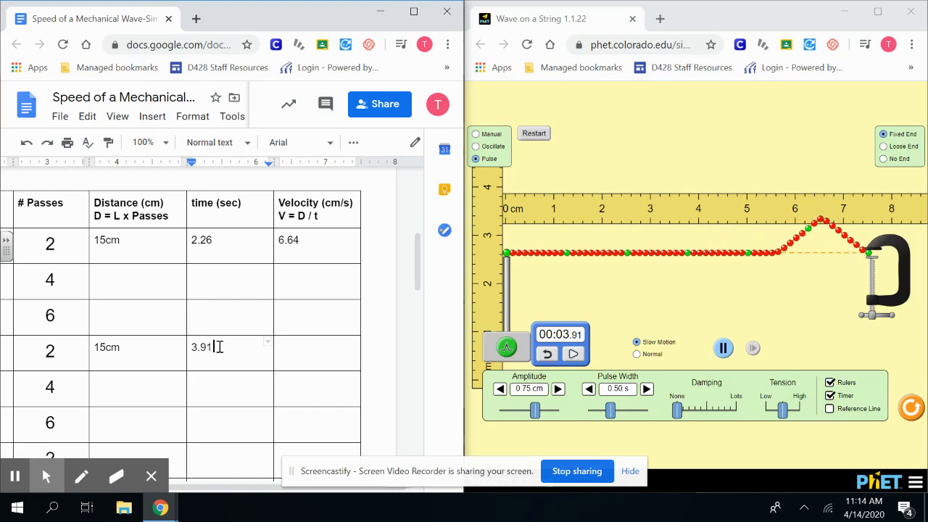
click(297, 348)
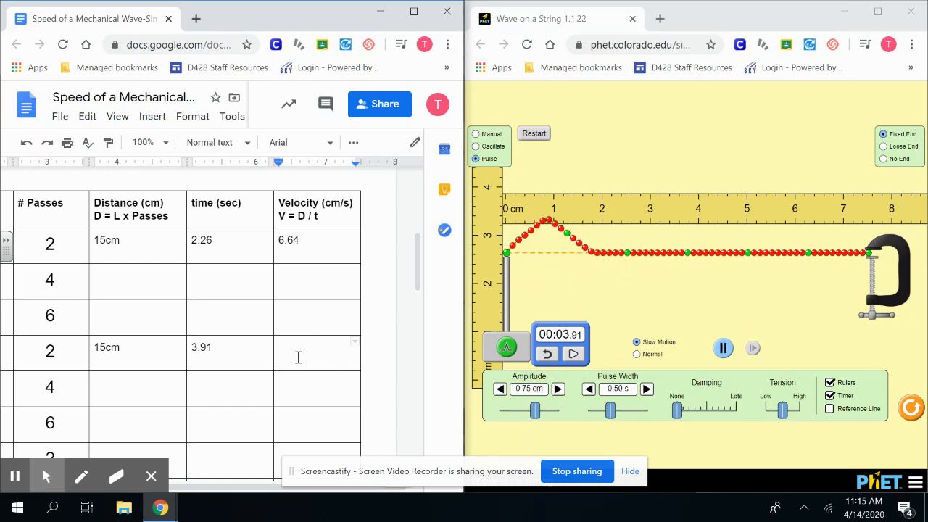
text(3.83)
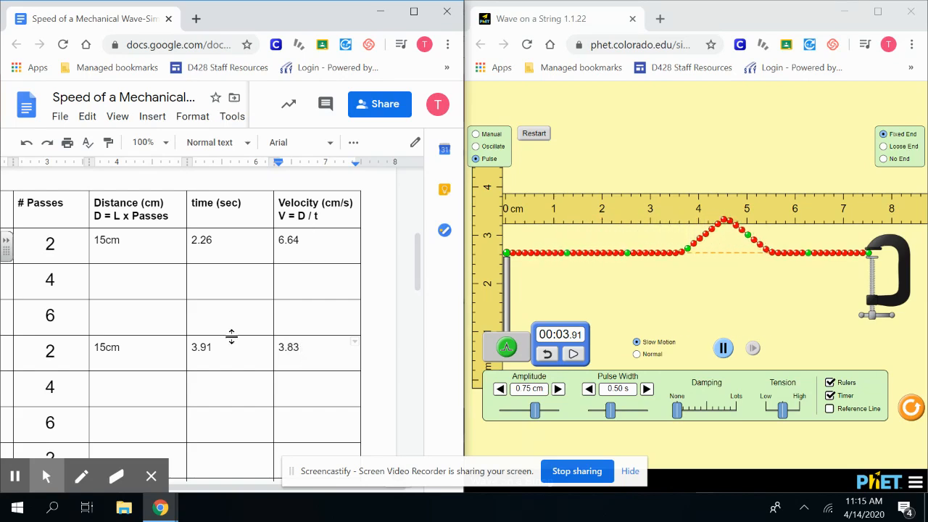
Step: Review the filled first High and Mid rows and the rows of the chart still left blank
scroll(231, 335, left, 3)
scroll(231, 335, left, 2)
scroll(232, 336, down, 5)
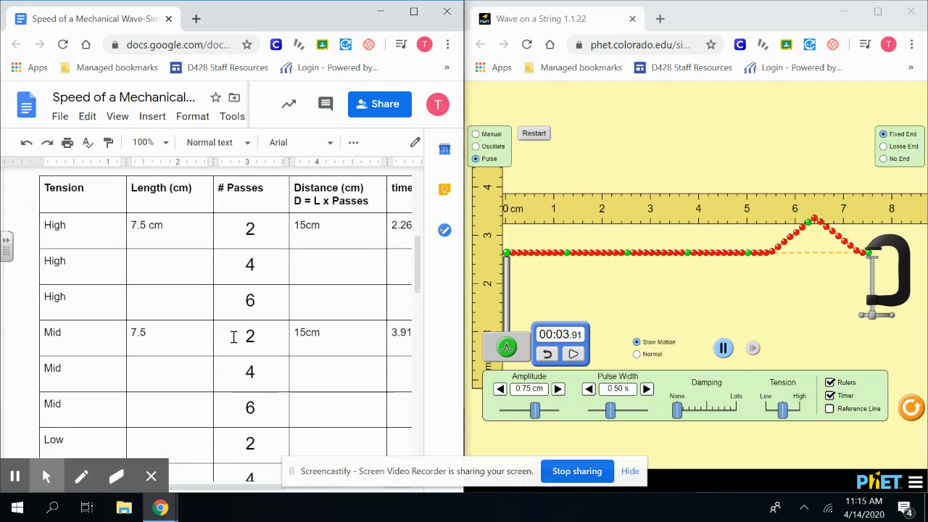
scroll(233, 337, down, 2)
scroll(234, 338, up, 3)
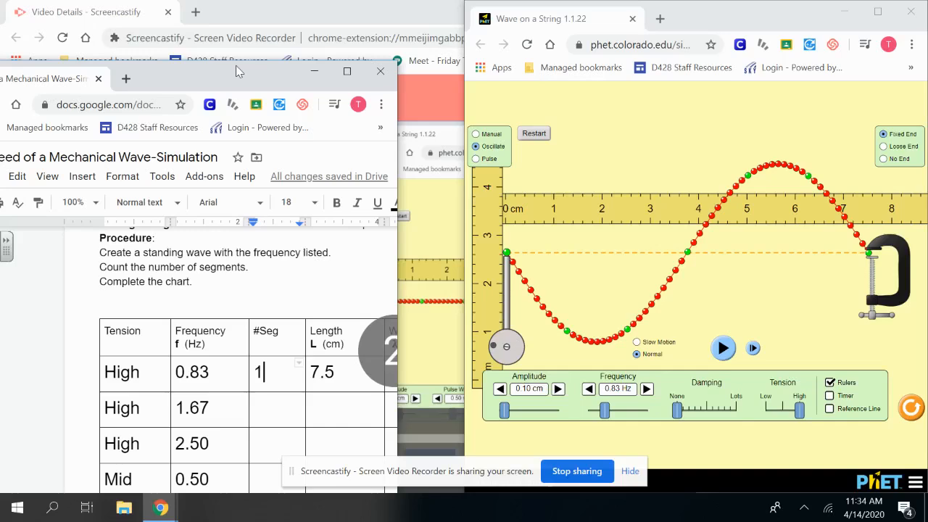
Step: Snap the worksheet window with the standing wave chart into place beside the wave simulation
drag(237, 70, 3, 23)
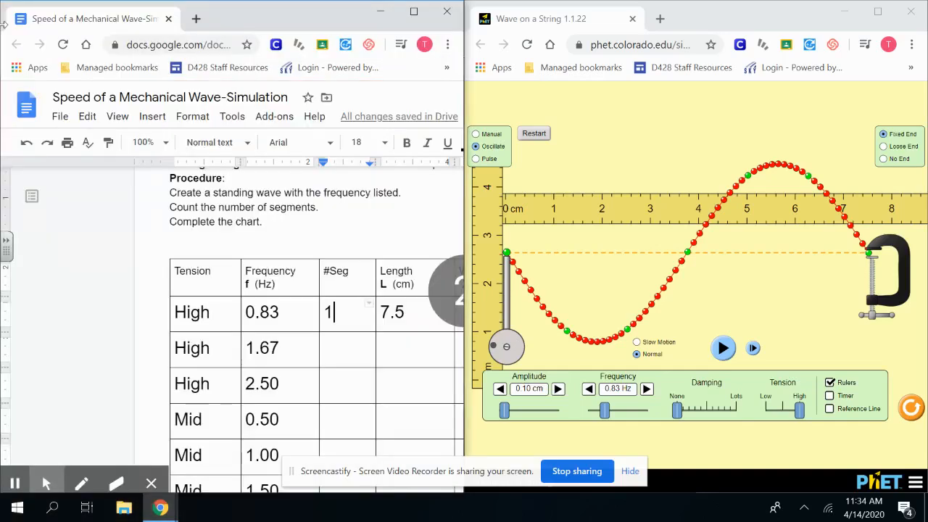
Step: Reset the string to rest and put the simulation in Oscillate mode with a 0.10 cm amplitude
scroll(289, 232, right, 5)
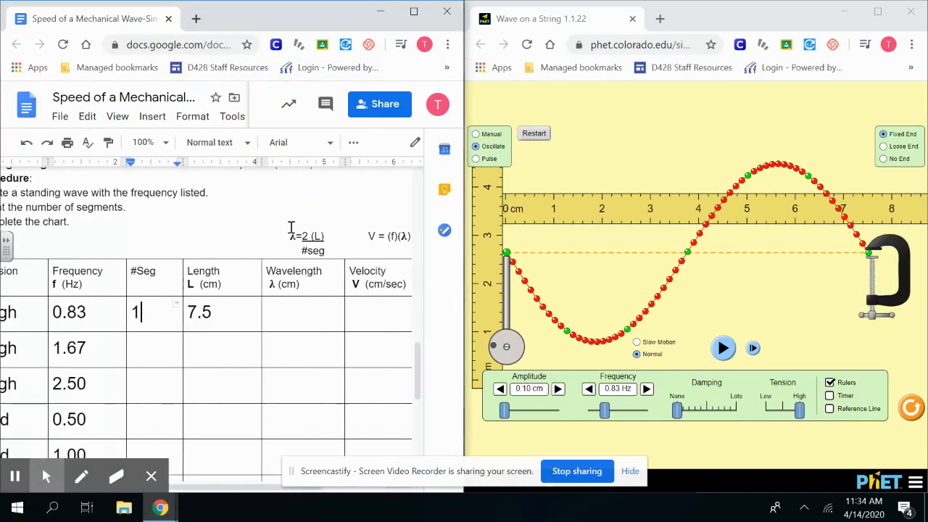
scroll(184, 252, left, 3)
scroll(184, 264, up, 3)
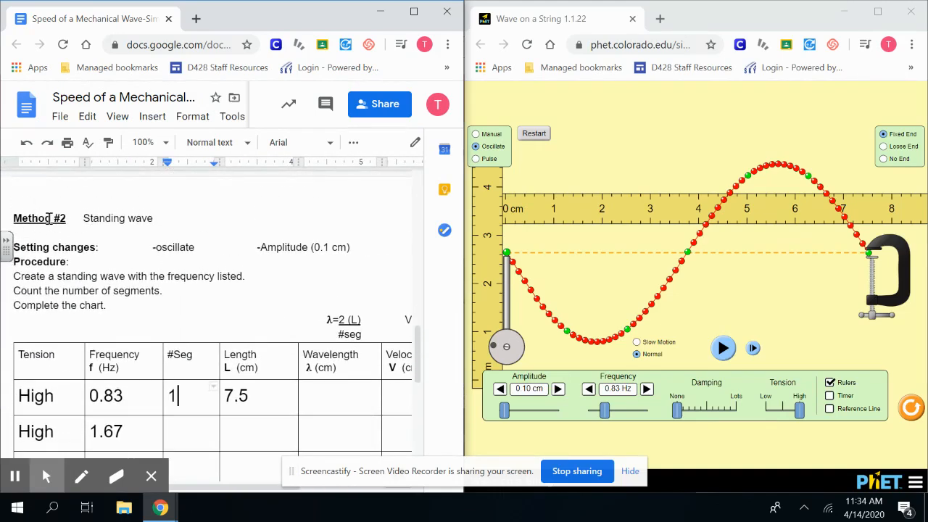
click(535, 137)
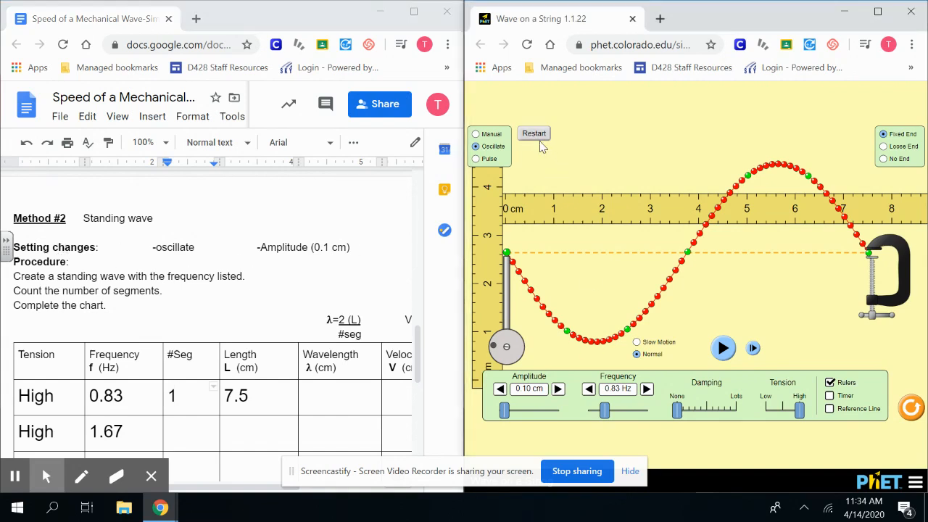
click(476, 159)
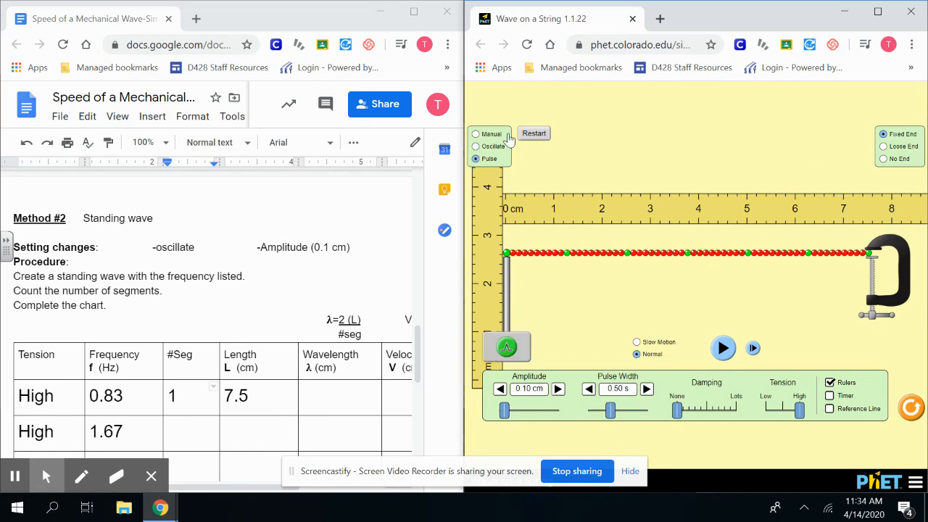
click(475, 146)
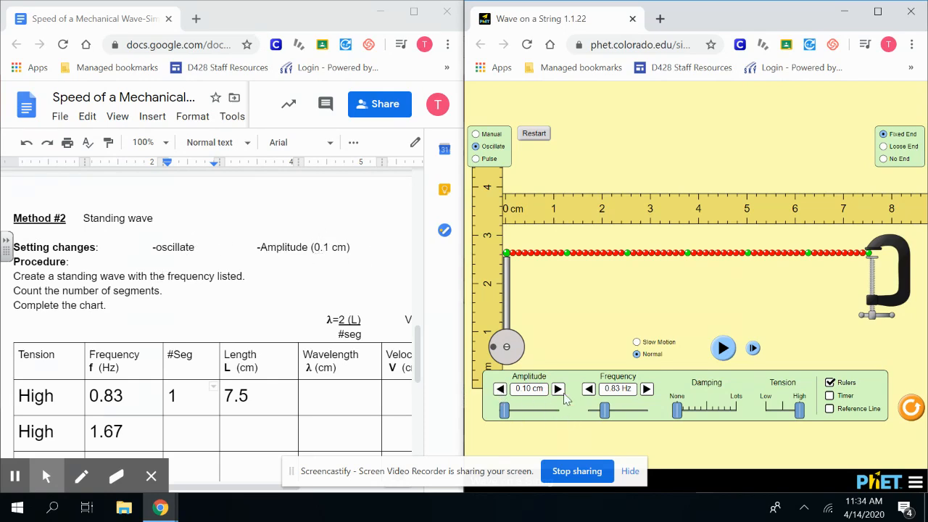
mouse_move(510, 415)
mouse_down()
mouse_move(526, 415)
mouse_move(507, 419)
mouse_up()
Step: Review the Method #2 procedure, run the 0.83 Hz oscillation, and pause it once a standing wave has formed
drag(17, 262, 144, 310)
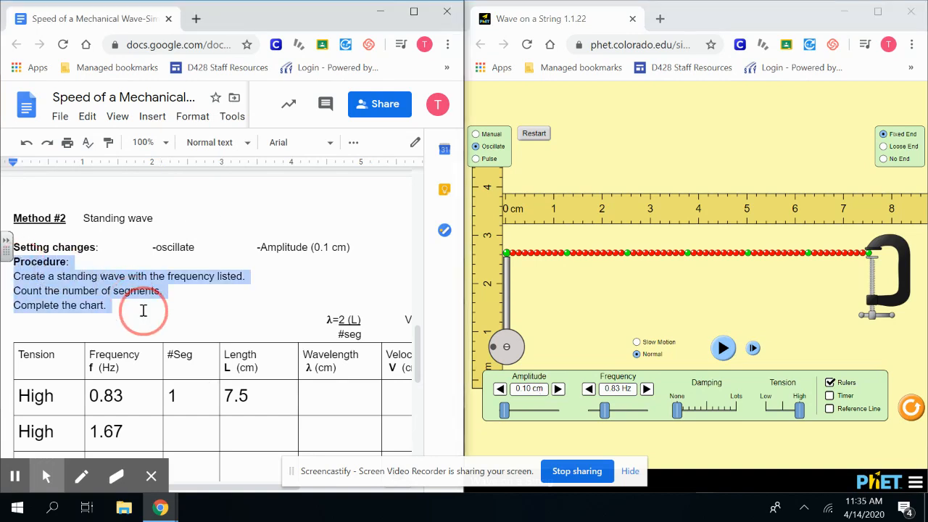
click(143, 311)
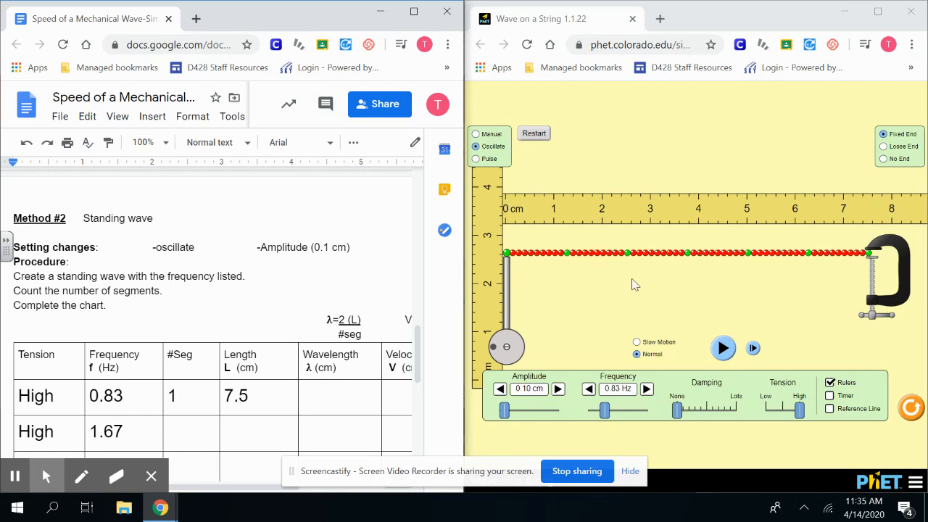
click(723, 348)
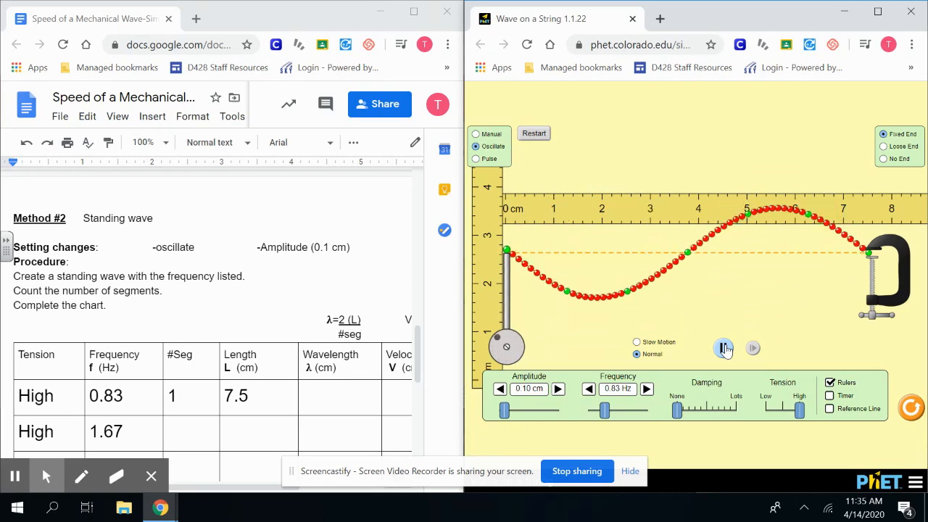
click(724, 349)
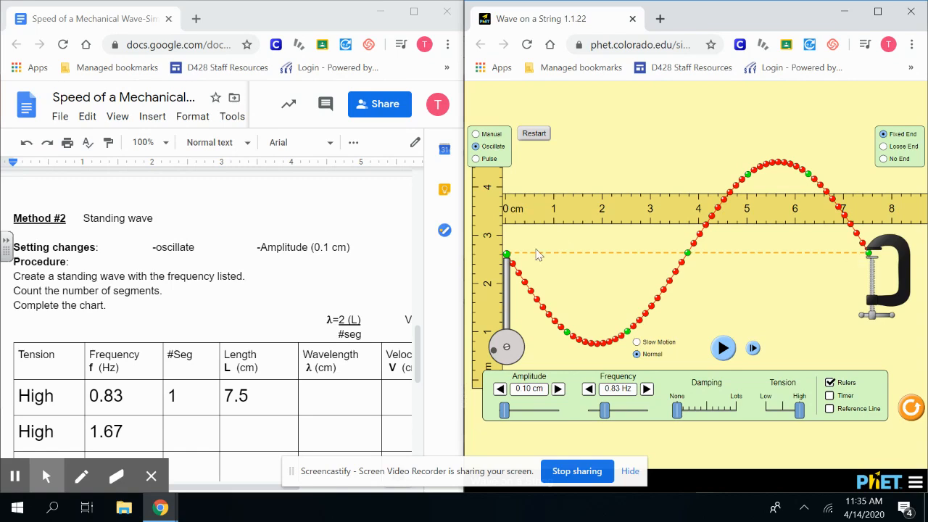
Step: Change the segment count to 2 in the first High row of the standing wave chart
click(182, 397)
key(BackSpace)
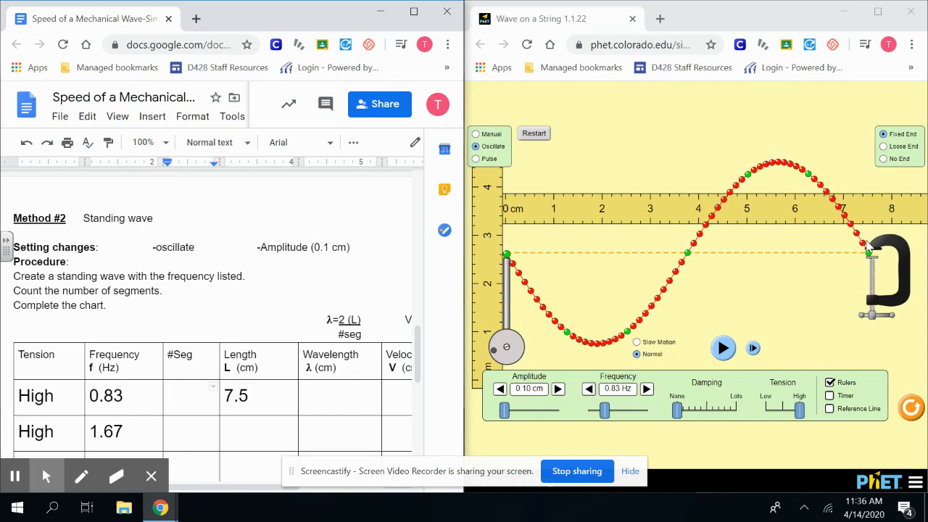
text(2)
Step: Circle the wavelength formula in red pen and draw arrows from it to the Length and #Seg columns
scroll(250, 402, right, 1)
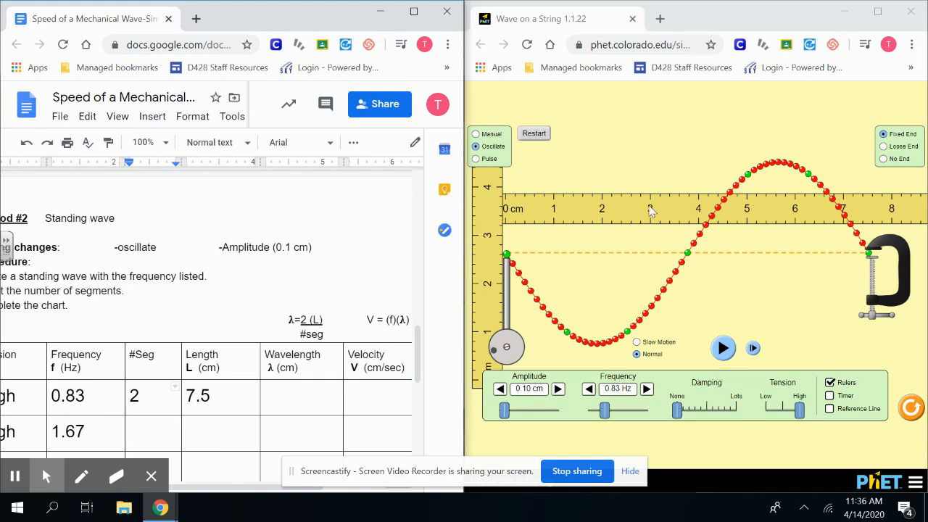
click(300, 401)
click(81, 476)
mouse_move(323, 283)
mouse_down()
mouse_move(339, 323)
mouse_move(335, 283)
mouse_up()
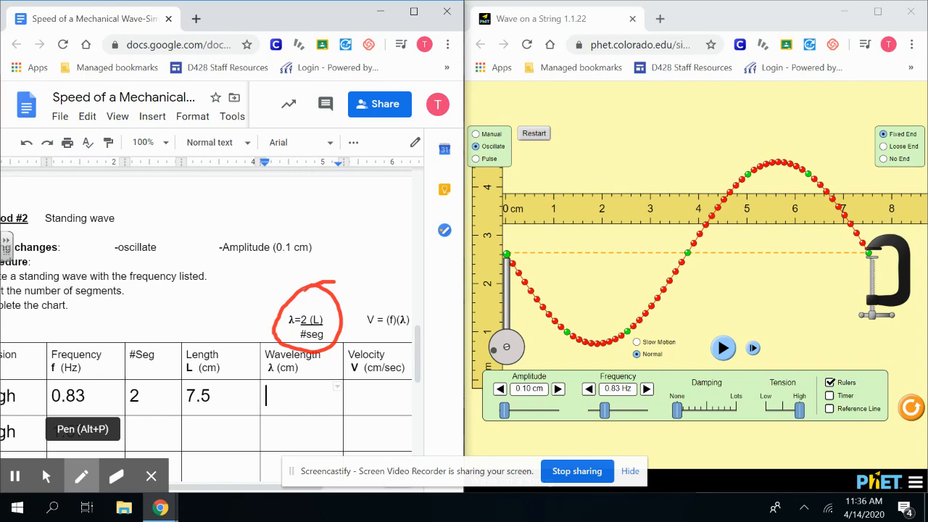
mouse_move(286, 306)
mouse_down()
mouse_move(228, 324)
mouse_move(218, 346)
mouse_up()
mouse_move(210, 328)
mouse_down()
mouse_move(228, 347)
mouse_move(253, 338)
mouse_up()
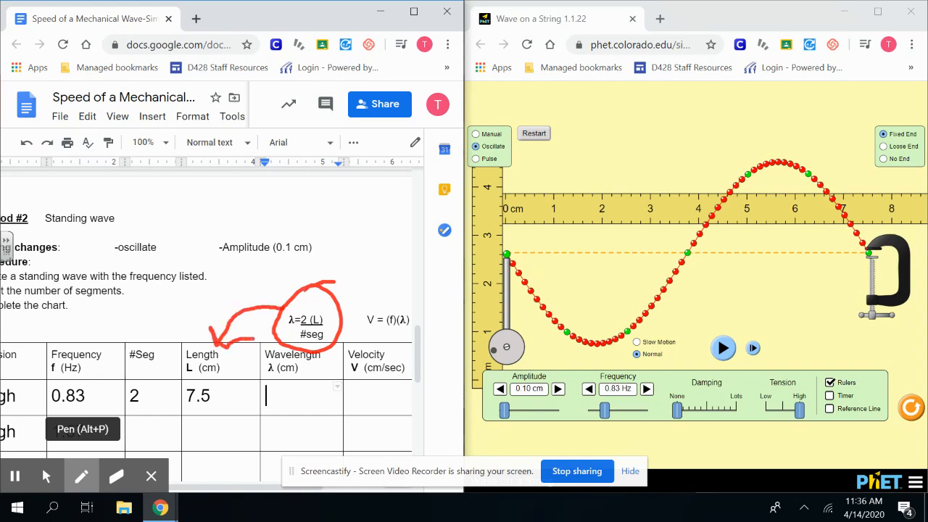
mouse_move(287, 305)
mouse_down()
mouse_move(195, 306)
mouse_move(148, 341)
mouse_up()
drag(148, 341, 181, 337)
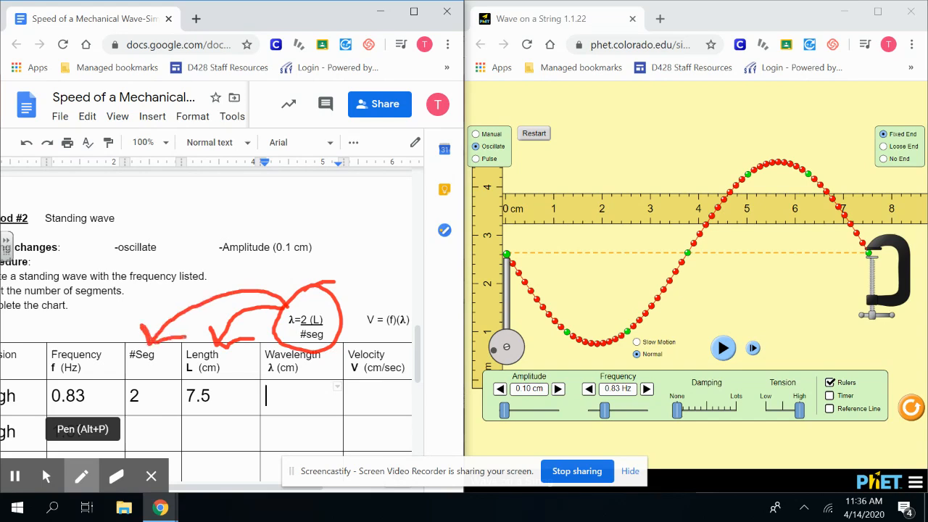
Step: Circle the 7.5 length, write the fraction 15/2 above the formula, and circle the empty wavelength cell in red pen
mouse_move(229, 368)
mouse_down()
mouse_move(233, 394)
mouse_move(204, 373)
mouse_up()
drag(371, 208, 379, 206)
mouse_move(362, 209)
mouse_down()
mouse_move(360, 237)
mouse_move(387, 255)
mouse_move(351, 286)
mouse_move(380, 289)
mouse_up()
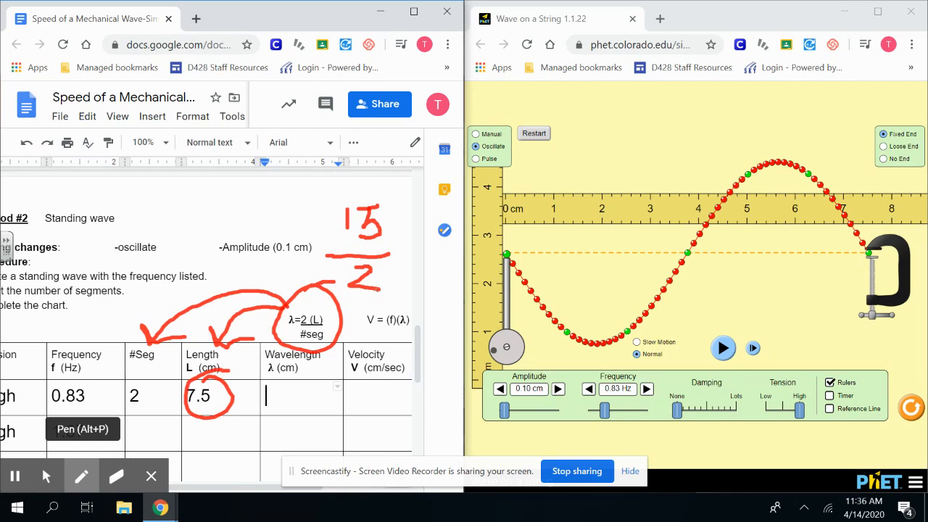
mouse_move(307, 366)
mouse_down()
mouse_move(275, 368)
mouse_move(346, 377)
mouse_up()
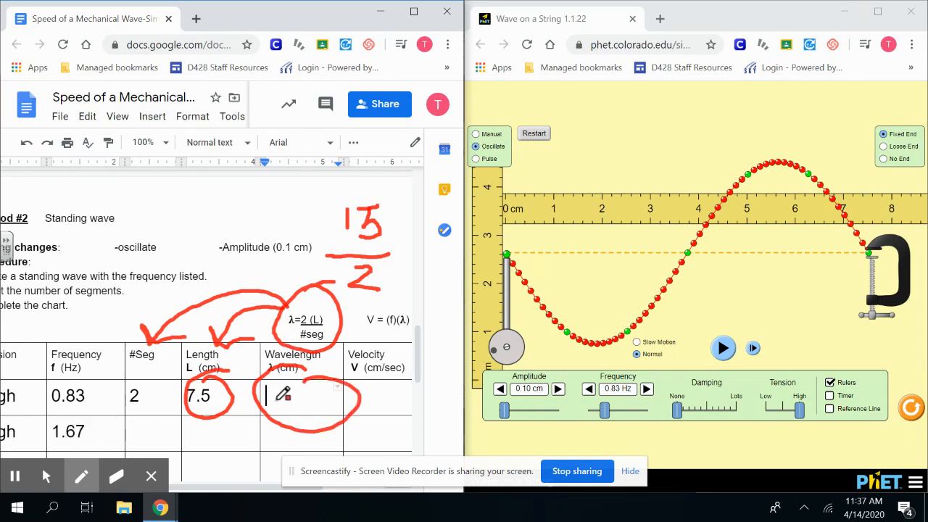
Step: Enter a wavelength of 7.5 in the first High row
click(58, 484)
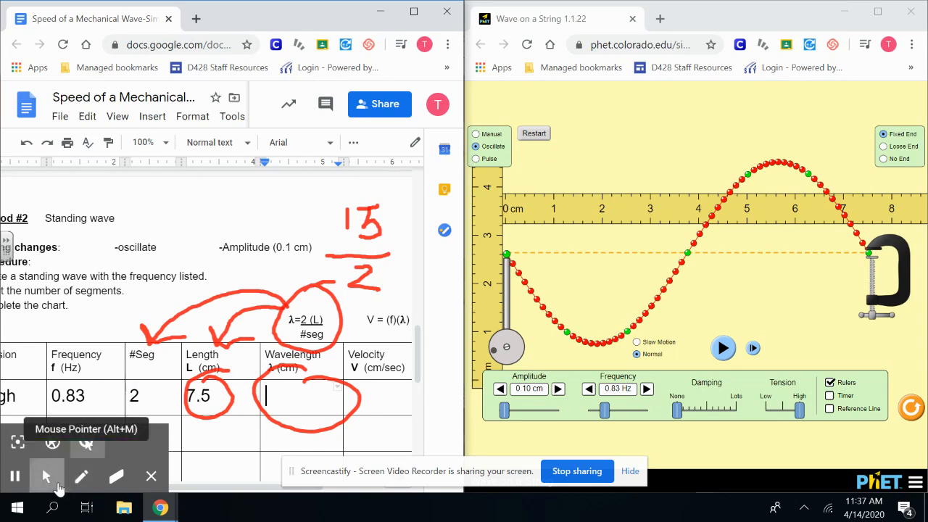
click(282, 403)
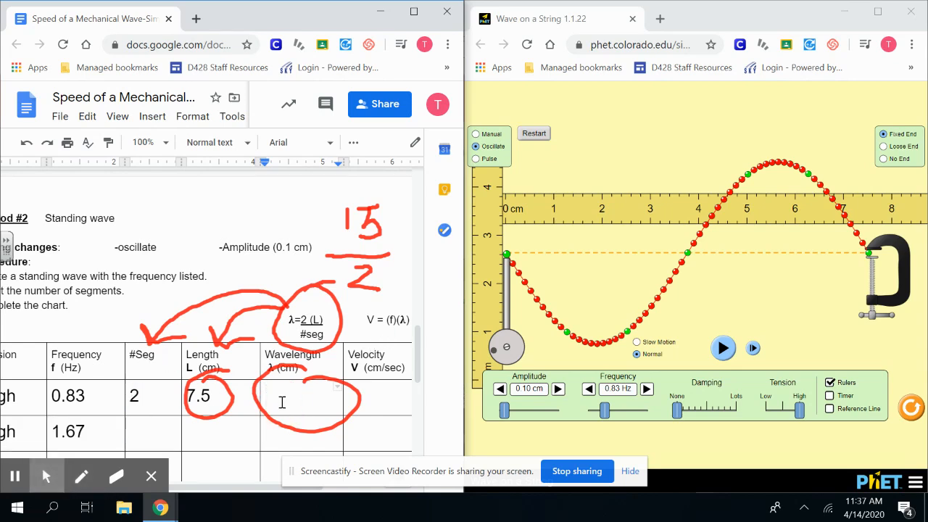
text(7.5)
click(373, 397)
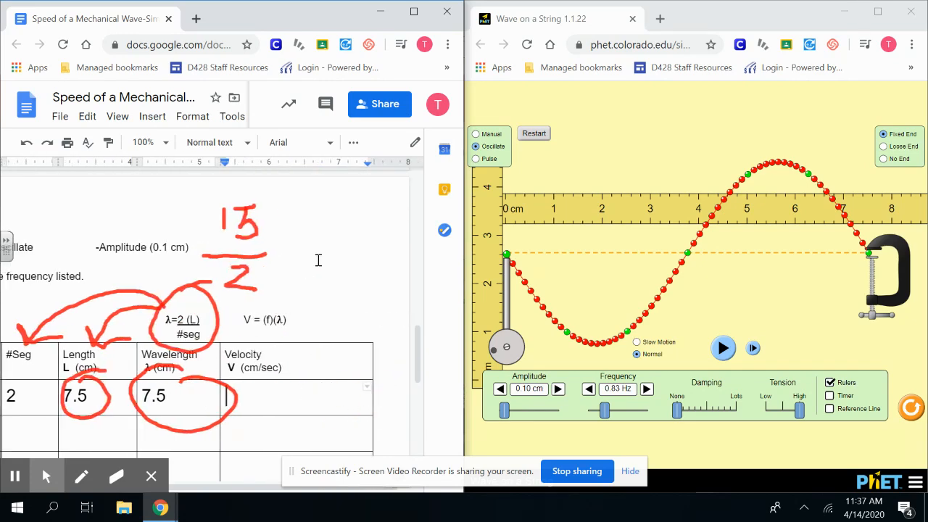
Step: Erase the red pen marks from around the wavelength formula and the chart
click(116, 476)
mouse_move(138, 391)
mouse_down()
mouse_move(147, 314)
mouse_move(93, 249)
mouse_move(13, 362)
mouse_move(207, 201)
mouse_move(247, 279)
mouse_move(227, 431)
mouse_move(194, 391)
mouse_move(145, 409)
mouse_move(52, 413)
mouse_up()
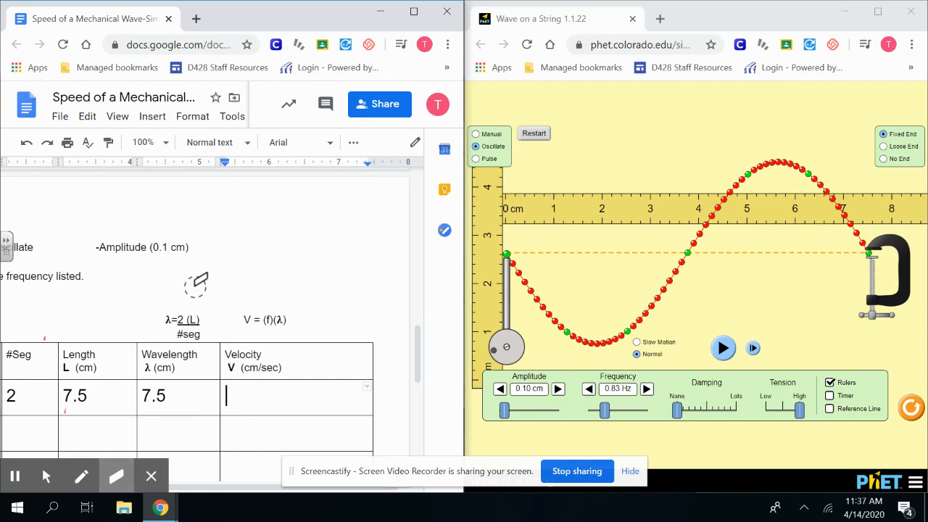
click(81, 475)
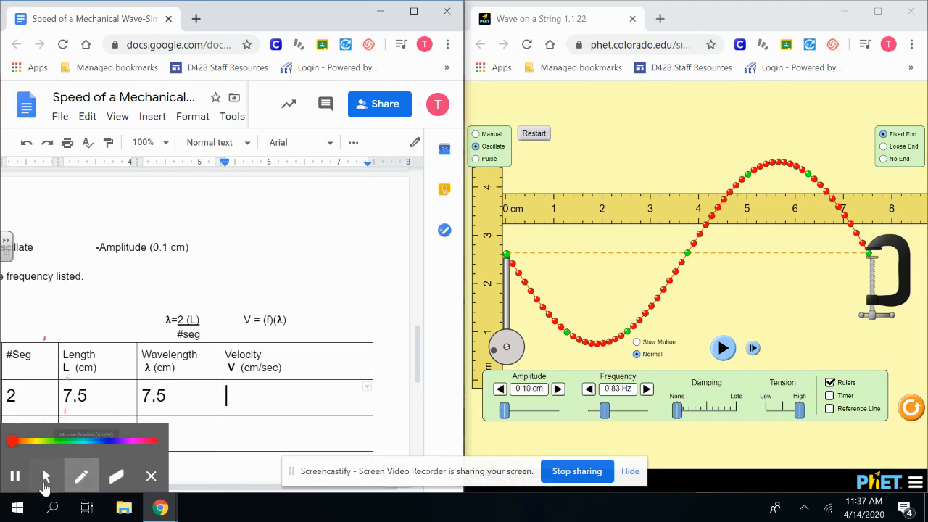
click(46, 475)
Step: Write the velocity calculation 0.83 × 7.5 in red pen above the formulas
scroll(79, 306, left, 3)
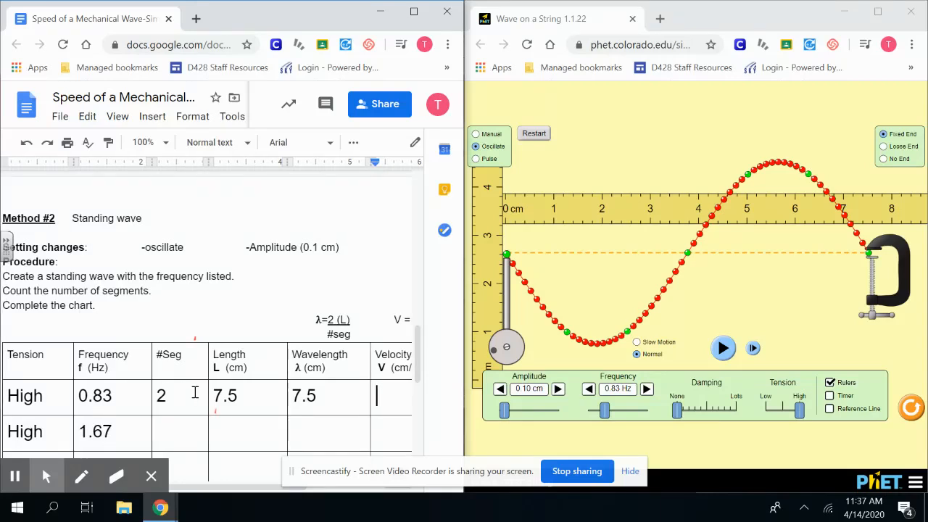
scroll(194, 392, right, 3)
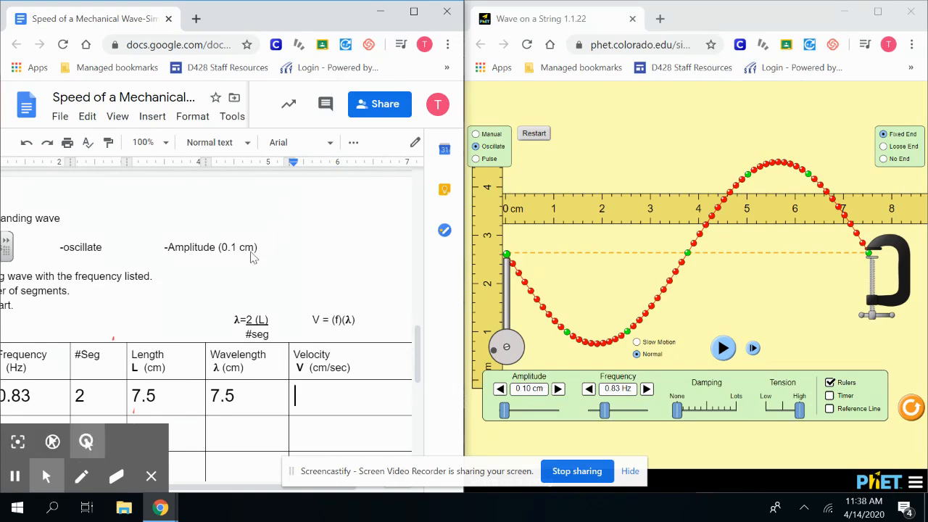
click(81, 476)
mouse_move(258, 258)
mouse_down()
mouse_move(245, 276)
mouse_move(257, 263)
mouse_move(295, 257)
mouse_move(272, 287)
mouse_up()
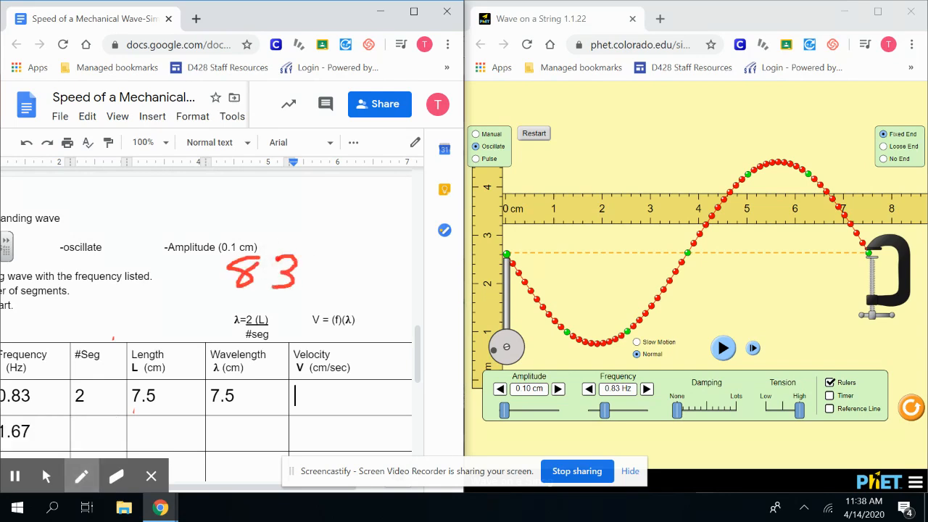
mouse_move(192, 259)
mouse_down()
mouse_move(186, 265)
mouse_move(196, 259)
mouse_up()
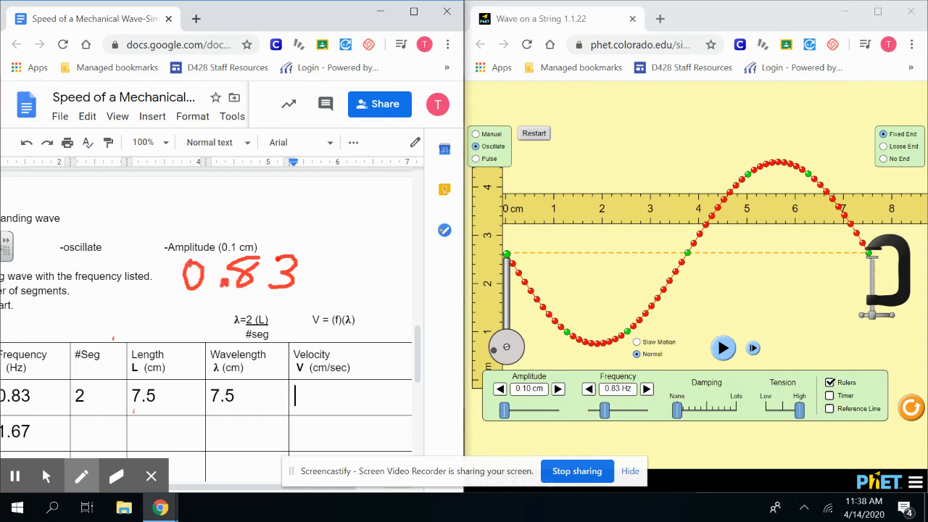
drag(320, 258, 335, 274)
drag(335, 255, 315, 276)
mouse_move(348, 246)
mouse_down()
mouse_move(366, 248)
mouse_move(357, 284)
mouse_up()
click(375, 287)
mouse_move(411, 247)
mouse_down()
mouse_move(393, 249)
mouse_move(406, 278)
mouse_move(393, 288)
mouse_up()
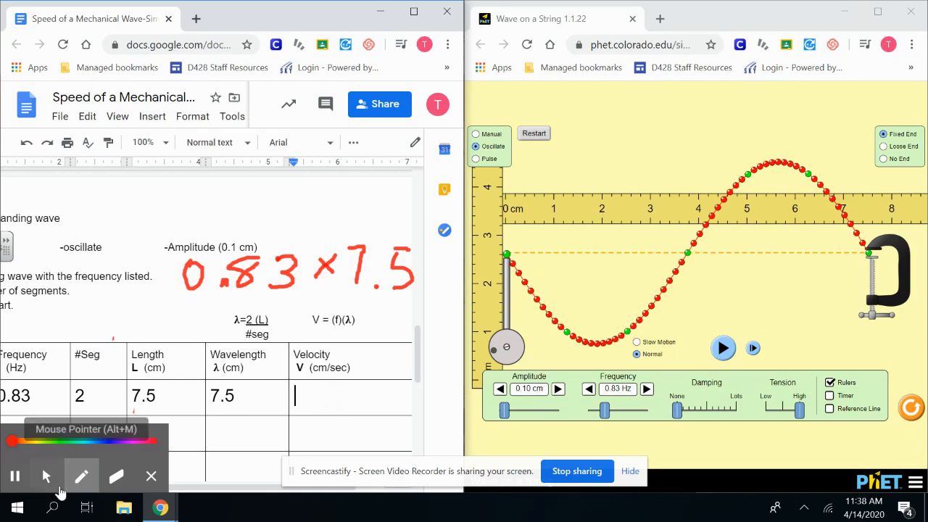
Step: Enter a velocity of 6.23 in the first High row
click(44, 471)
scroll(321, 395, right, 2)
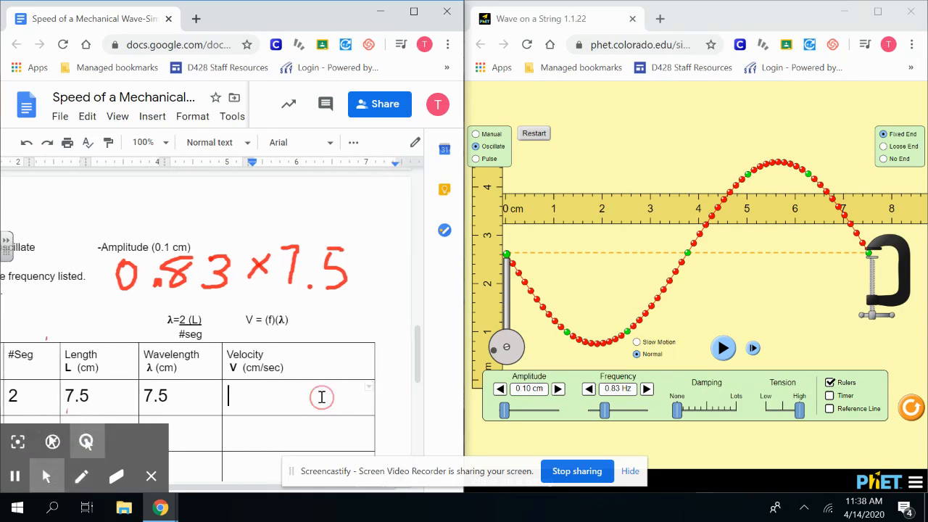
text(6.23)
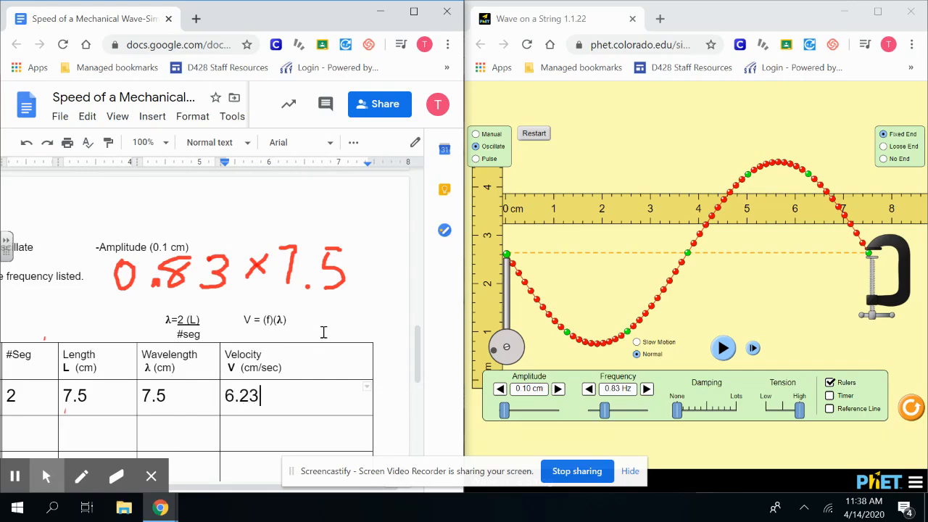
Step: Set the oscillation frequency to 1.67 Hz for the second High row, restart the string, and run the simulation
scroll(269, 341, left, 7)
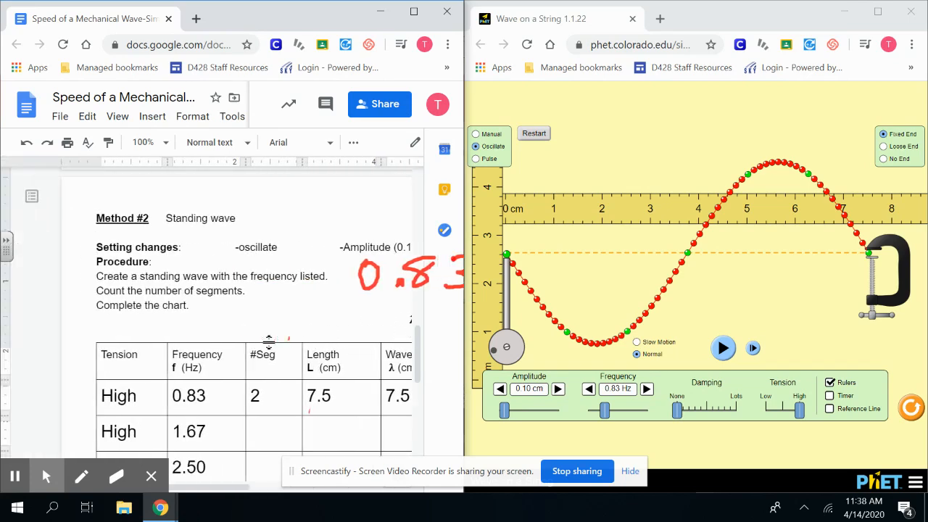
scroll(270, 343, down, 1)
scroll(270, 343, down, 1)
scroll(271, 343, right, 2)
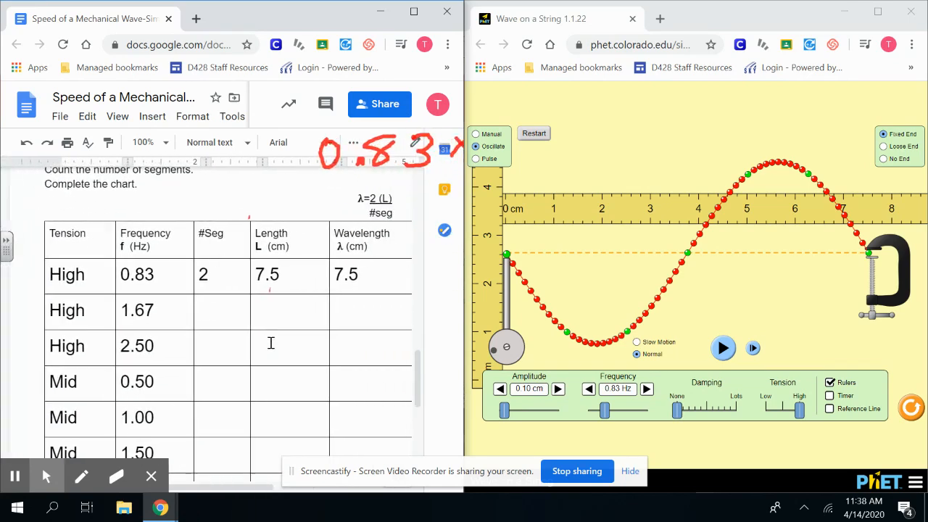
scroll(271, 343, right, 1)
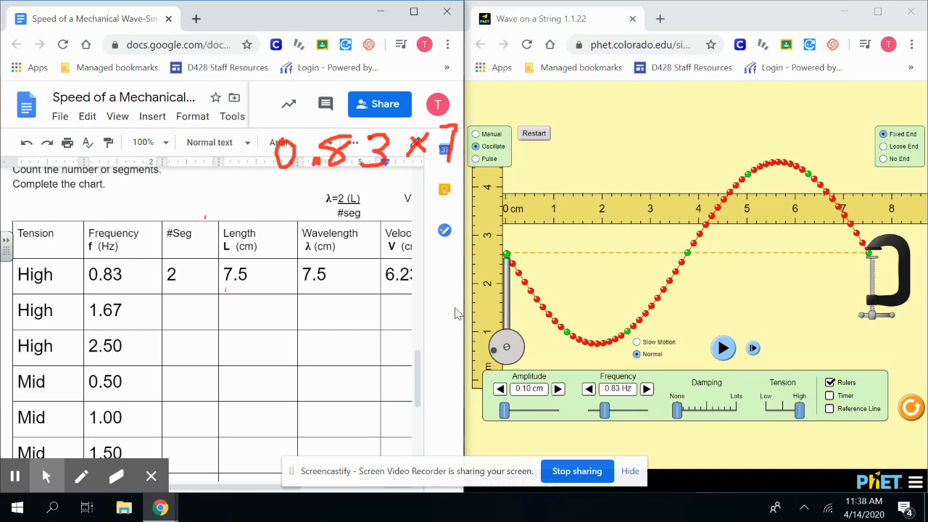
click(607, 411)
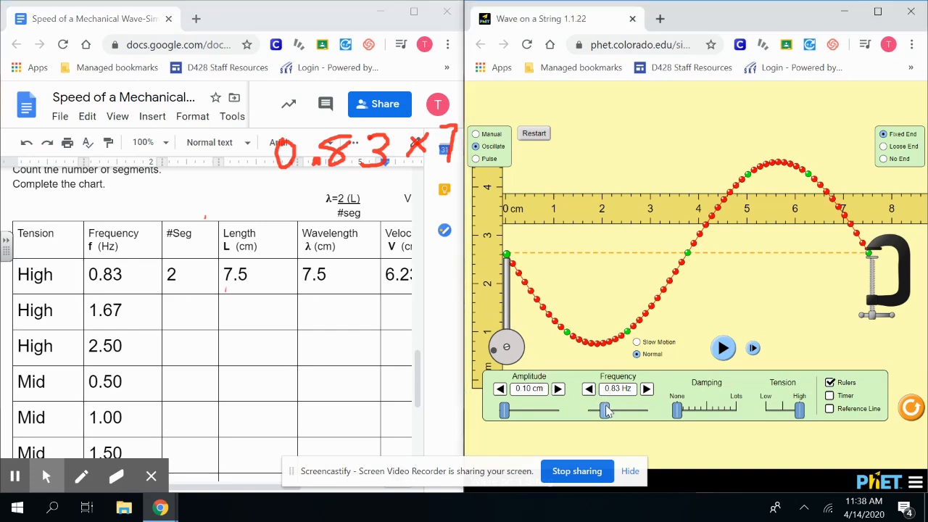
drag(612, 412, 621, 414)
click(589, 389)
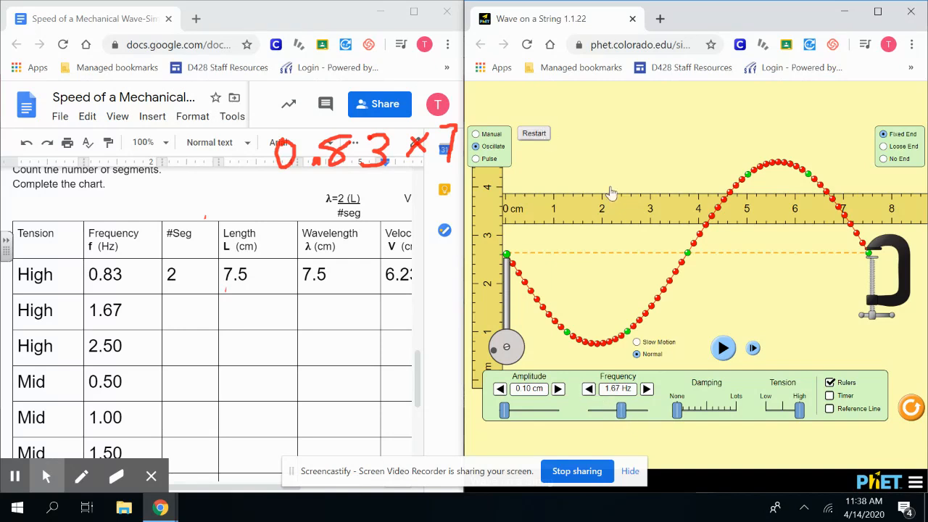
click(535, 135)
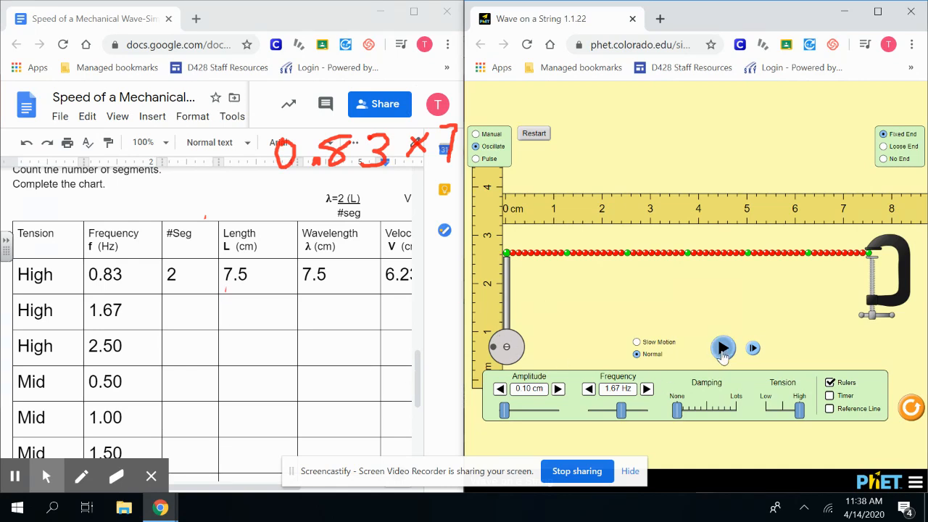
click(722, 348)
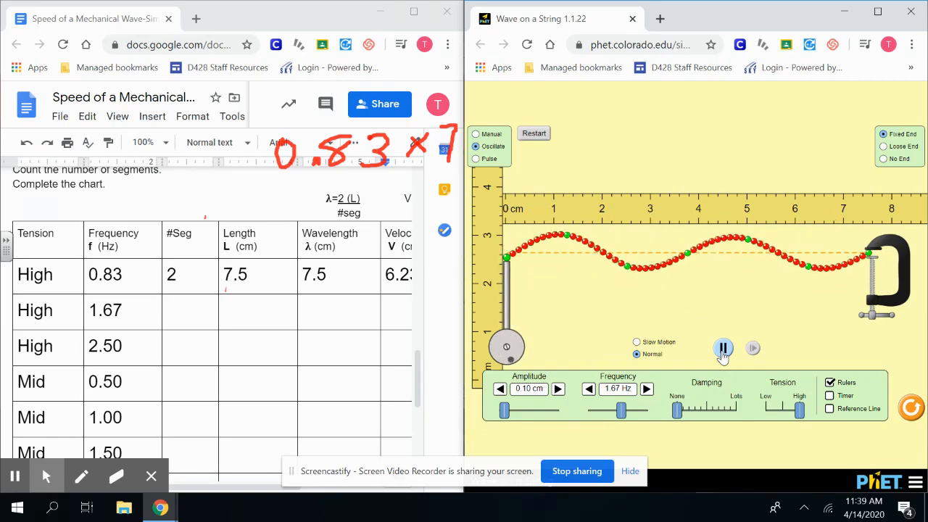
Step: Pause the simulation and enter 4 segments and a length of 7.5 in the second High row
click(721, 349)
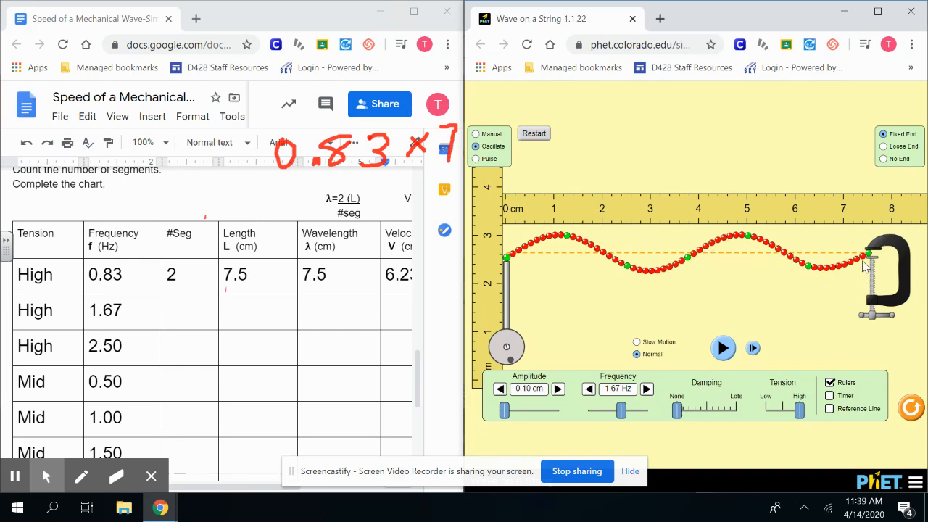
click(185, 319)
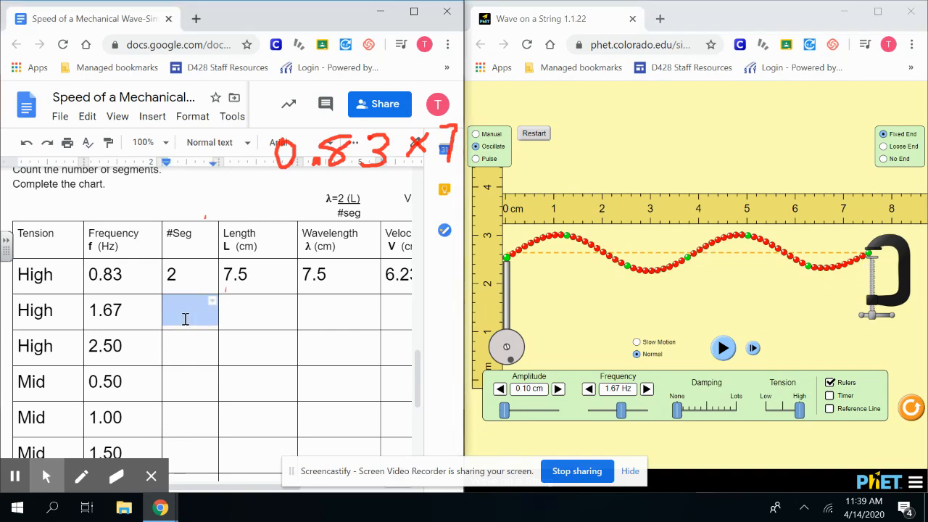
click(179, 312)
text(4)
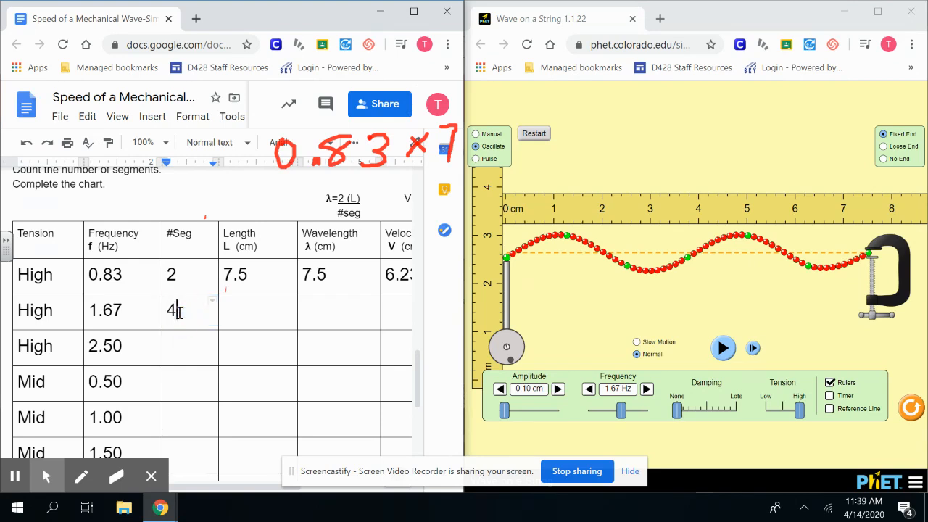
click(240, 317)
text(7.5)
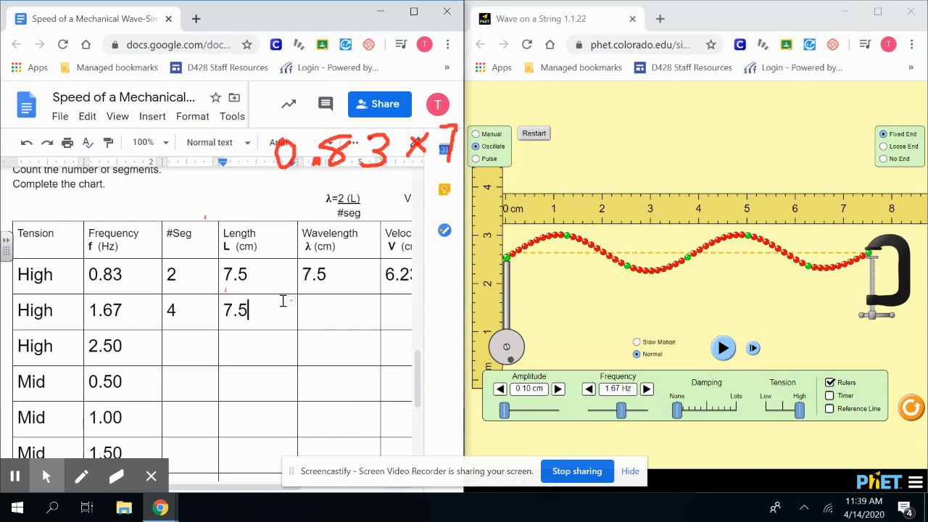
Step: Erase the handwritten 0.83 × 7.5 calculation above the wavelength and velocity formulas
click(318, 308)
click(116, 476)
mouse_move(279, 150)
mouse_down()
mouse_move(355, 148)
mouse_move(450, 116)
mouse_move(437, 190)
mouse_up()
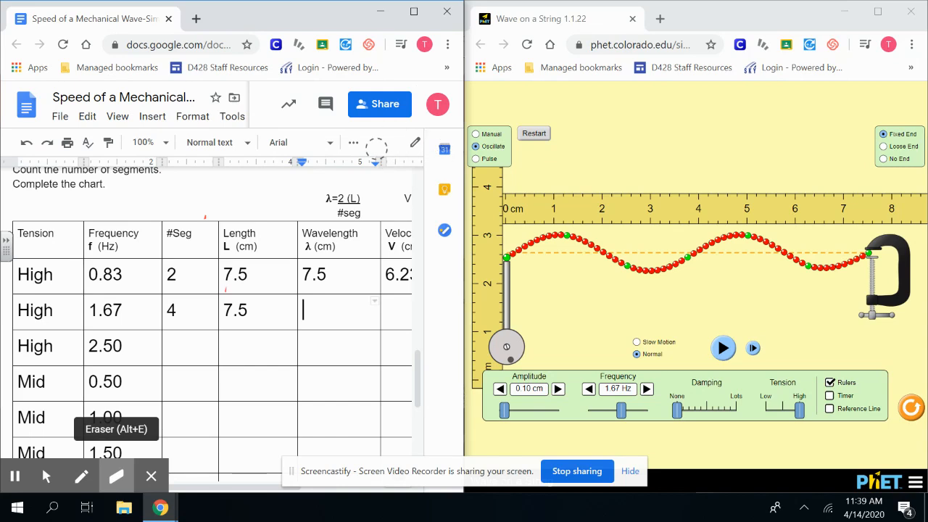
Step: Write the fraction 15 over 4 in red pen above the chart, circling the row's segment count and linking it to the denominator
key(alt+p)
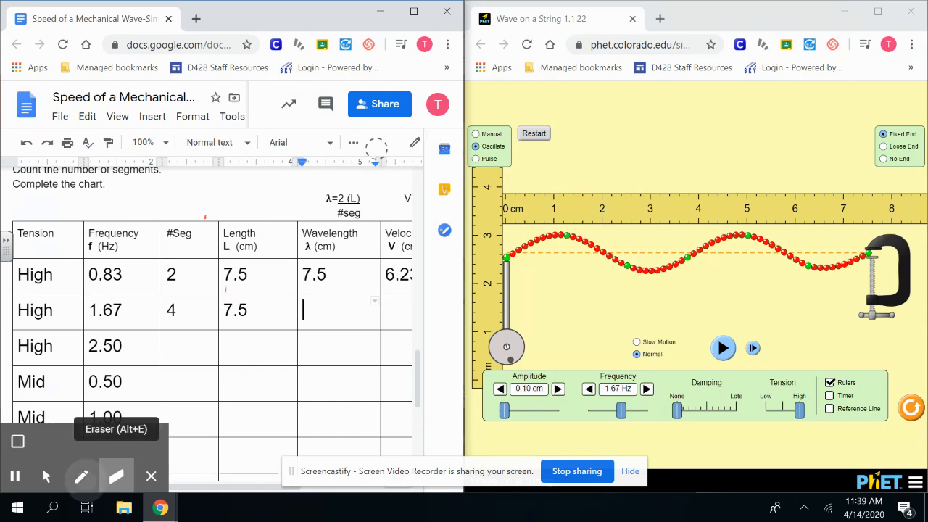
mouse_move(209, 173)
mouse_down()
mouse_move(208, 197)
mouse_move(247, 174)
mouse_move(244, 188)
mouse_move(225, 195)
mouse_move(234, 210)
mouse_move(273, 208)
mouse_up()
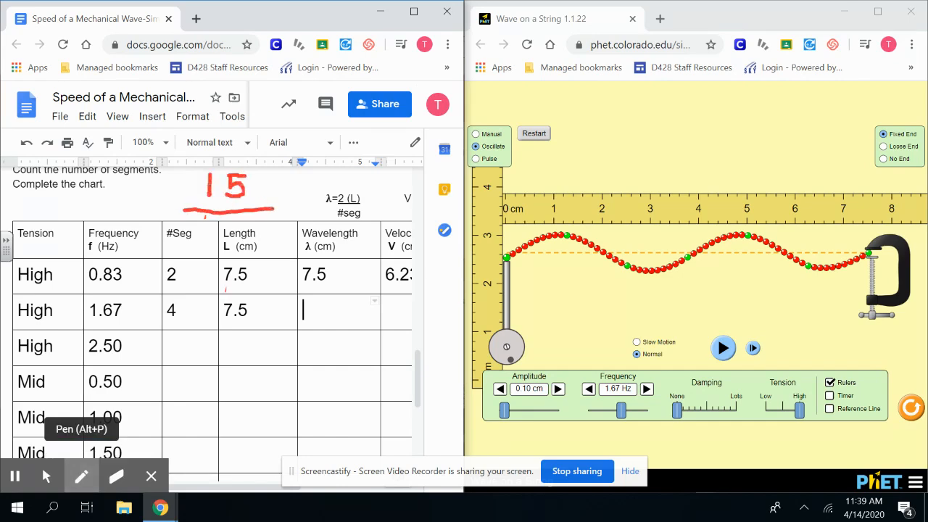
mouse_move(192, 290)
mouse_down()
mouse_move(215, 246)
mouse_move(245, 236)
mouse_up()
drag(243, 218, 241, 257)
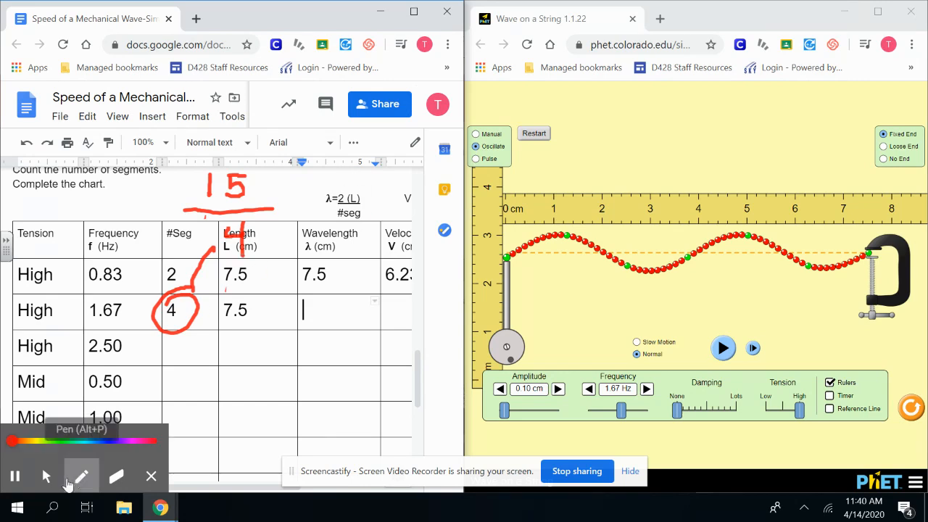
Step: Enter a wavelength of 3.75 in the second High row
click(46, 476)
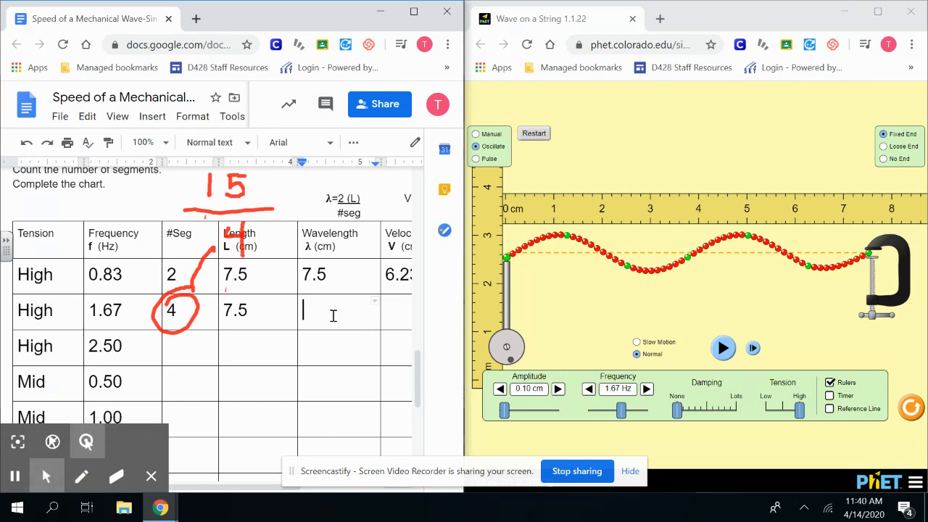
click(332, 315)
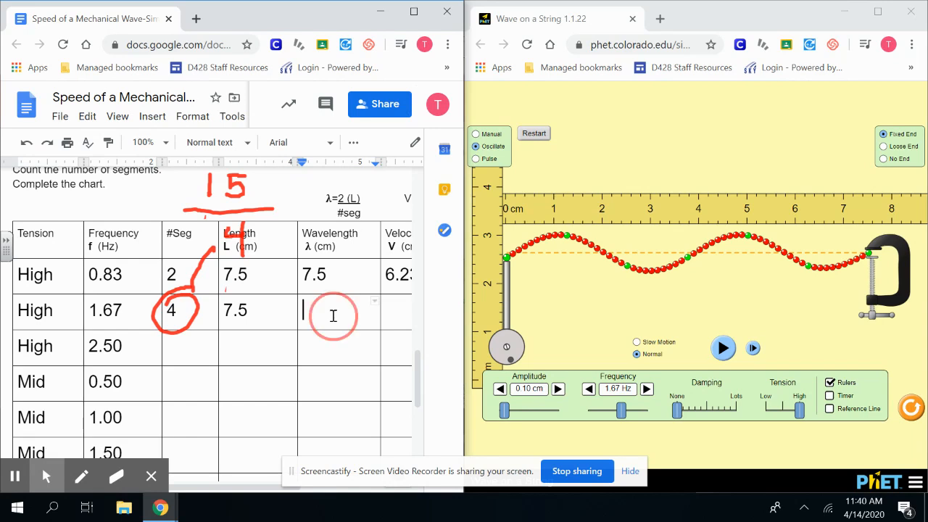
text(3.75)
Step: Enter a velocity of 6.26 in the second High row
scroll(307, 304, right, 3)
scroll(307, 305, right, 2)
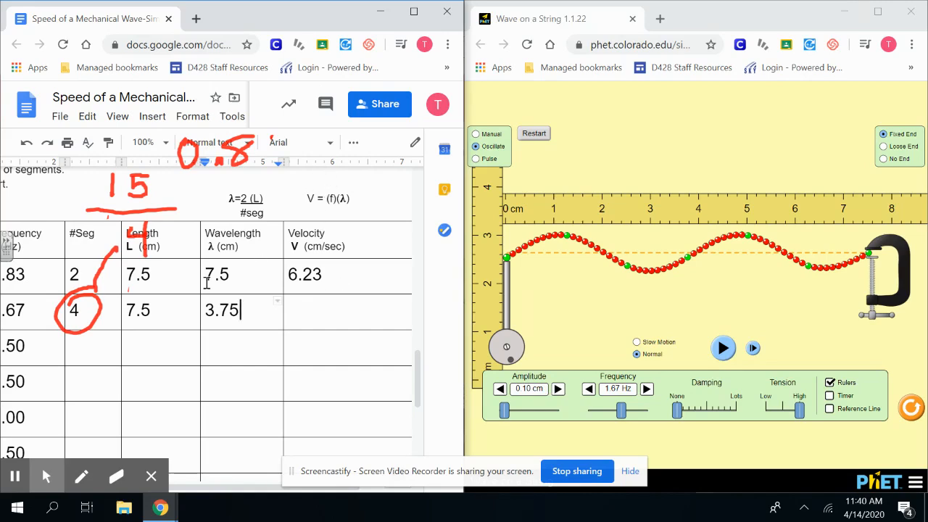
scroll(207, 283, left, 2)
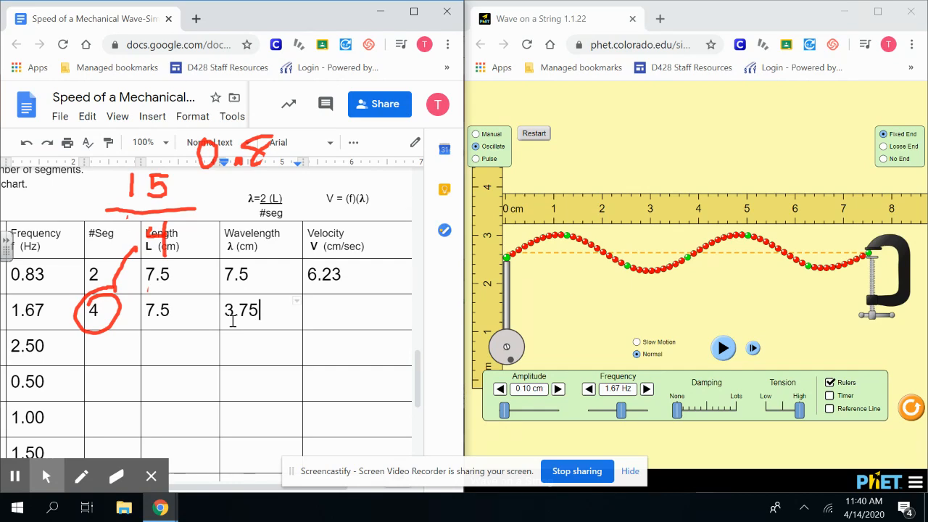
click(328, 302)
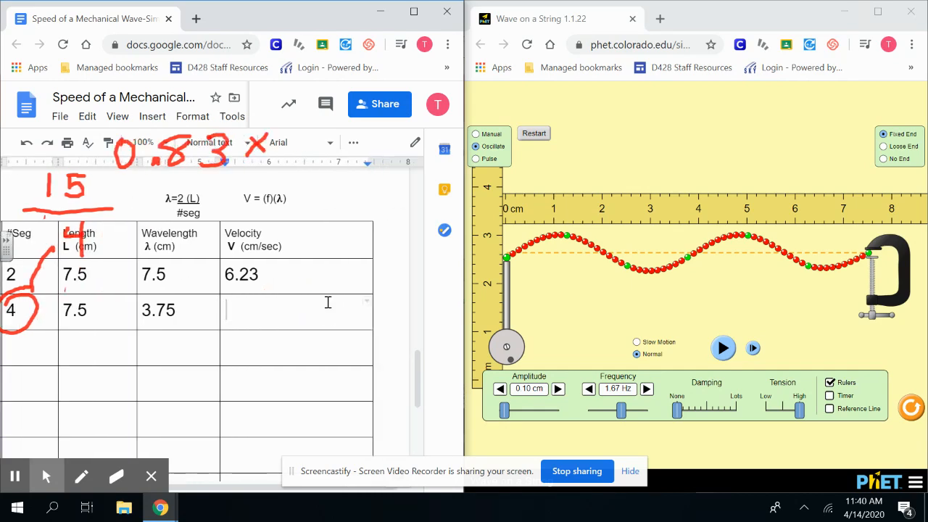
text(6.26)
Step: Read question 1 about frequency and wave speed, and compare the frequencies and velocities of the two completed High rows
scroll(190, 273, left, 5)
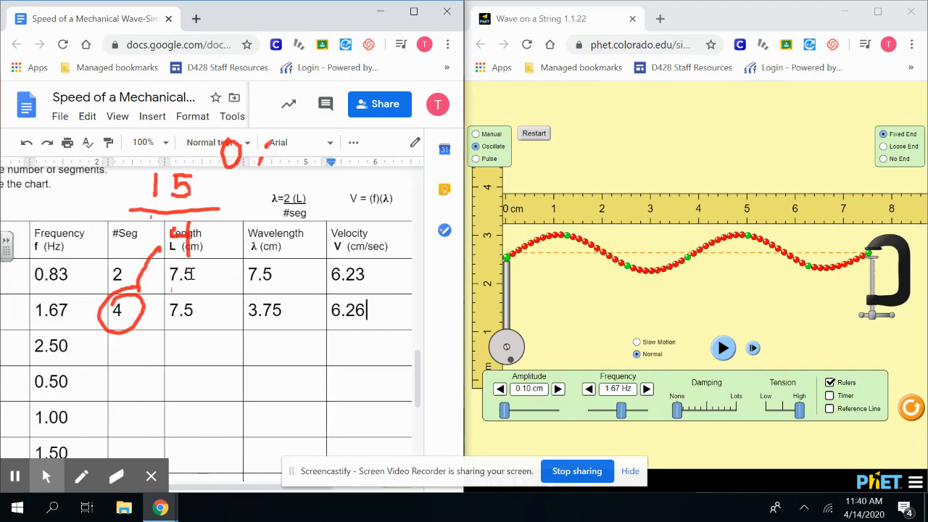
scroll(189, 274, down, 5)
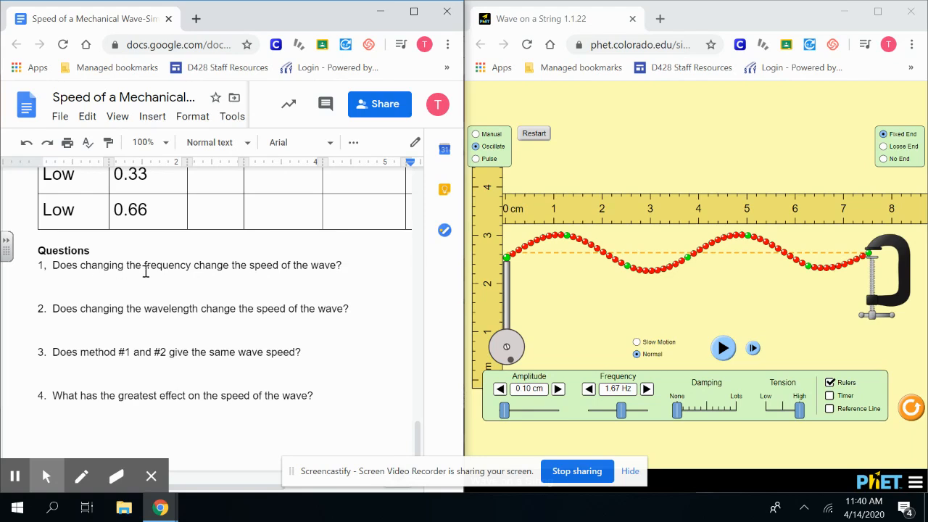
scroll(232, 226, up, 5)
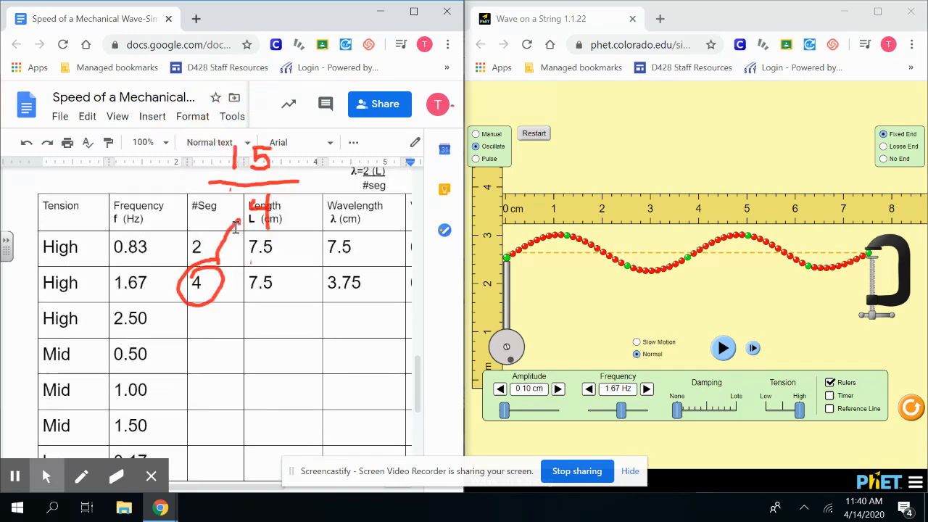
scroll(236, 227, up, 2)
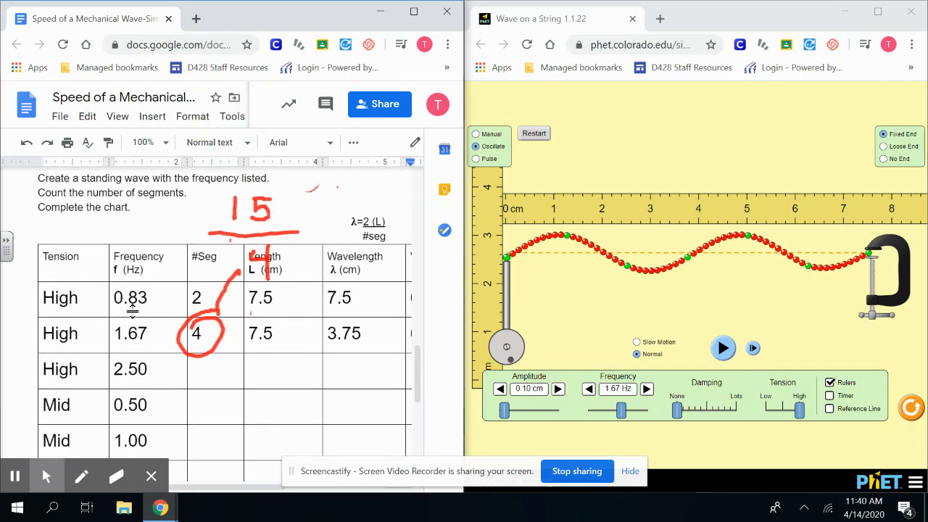
scroll(148, 336, right, 5)
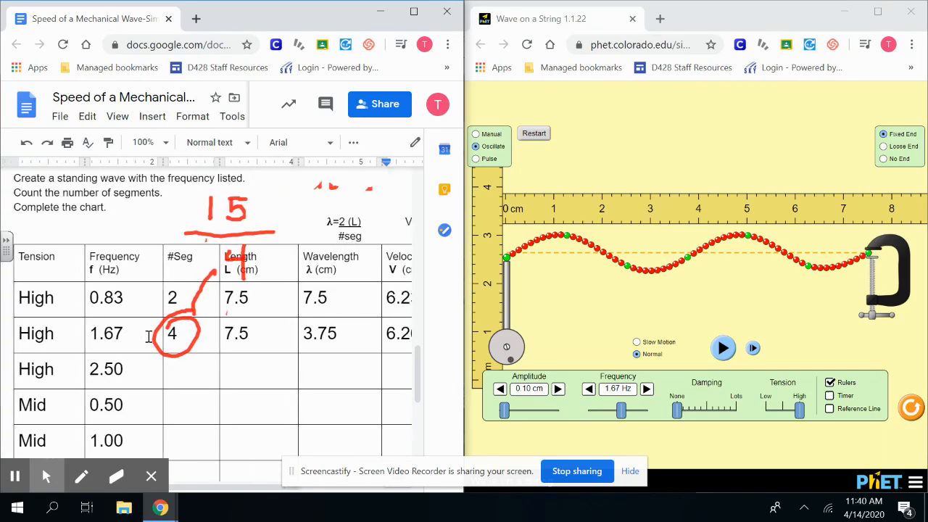
scroll(147, 335, right, 1)
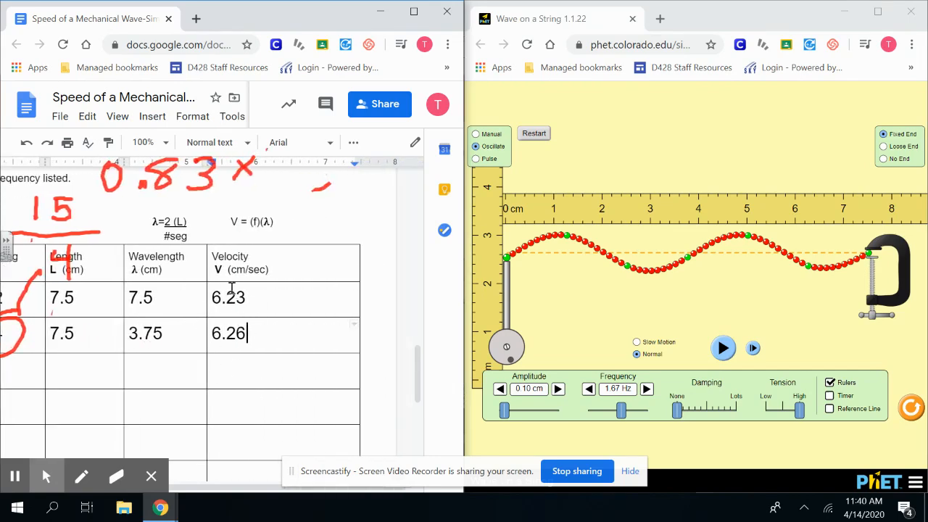
scroll(220, 313, left, 8)
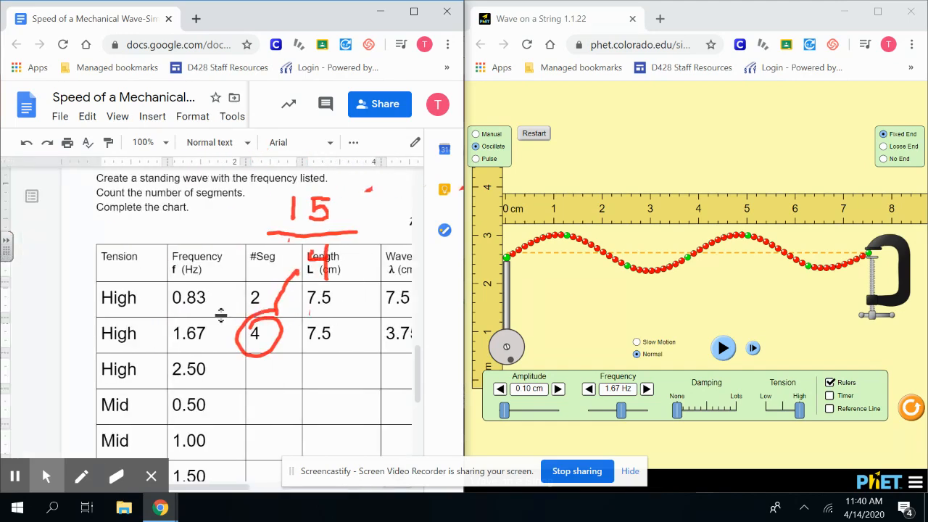
Step: Read question 2 about wavelength and wave speed, compare the High rows' wavelengths and velocities, and review the remaining questions
scroll(193, 310, down, 5)
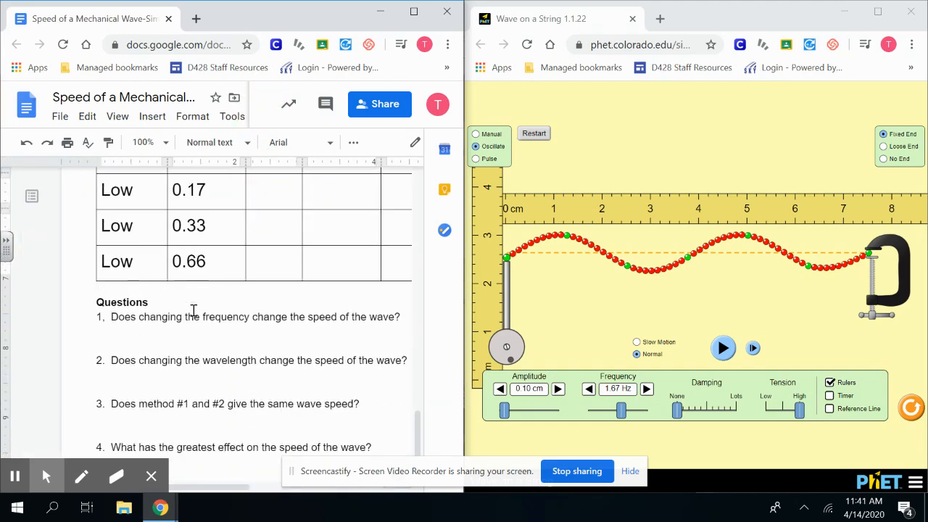
scroll(193, 304, right, 1)
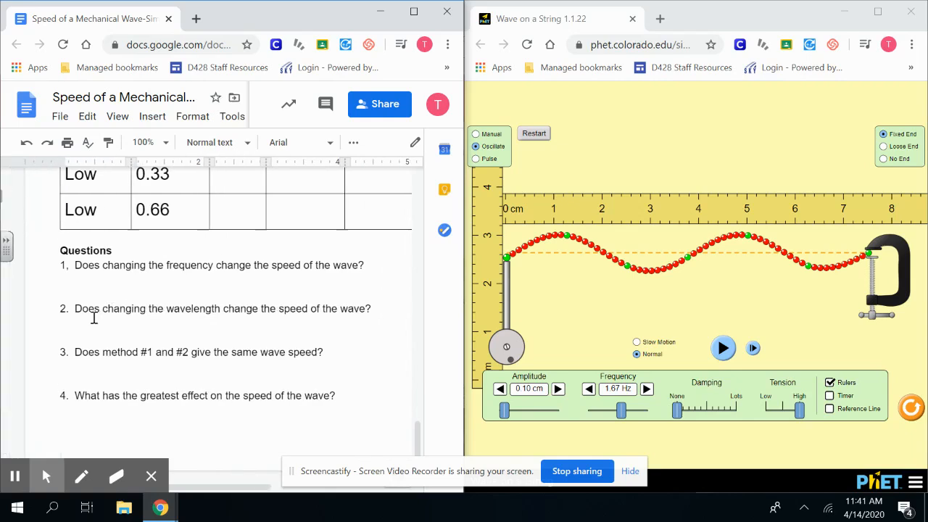
scroll(373, 325, up, 5)
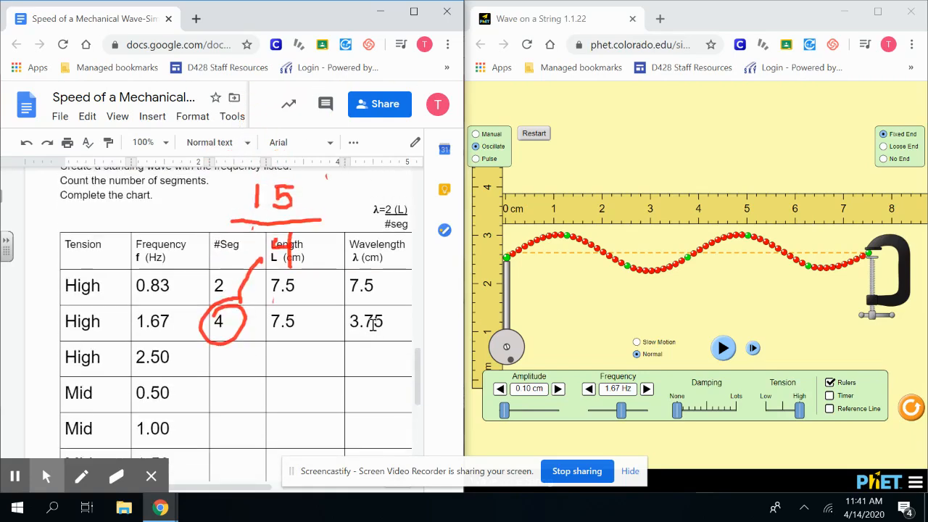
scroll(373, 325, right, 3)
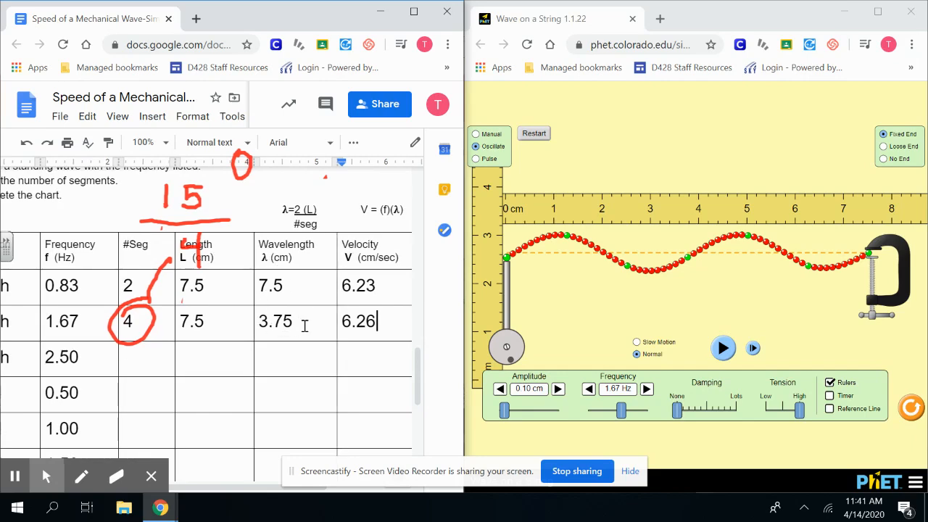
scroll(304, 325, right, 2)
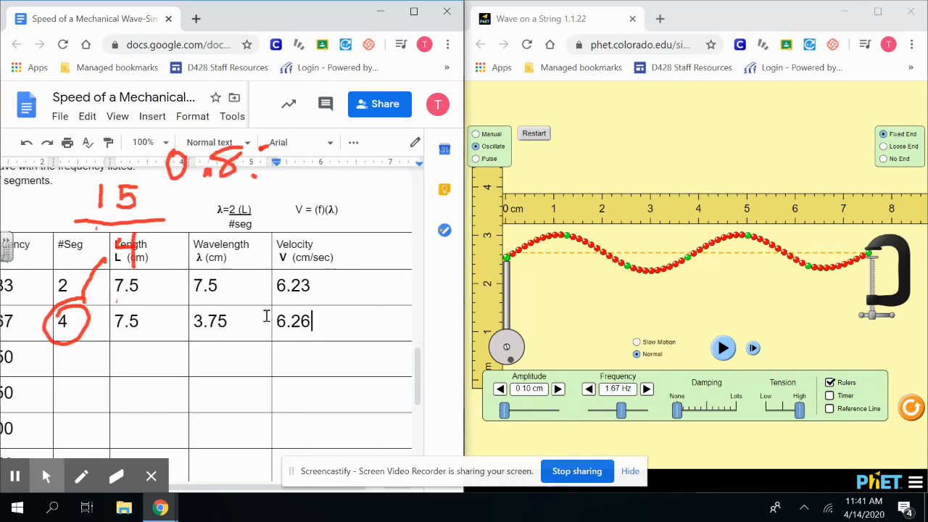
scroll(254, 305, down, 4)
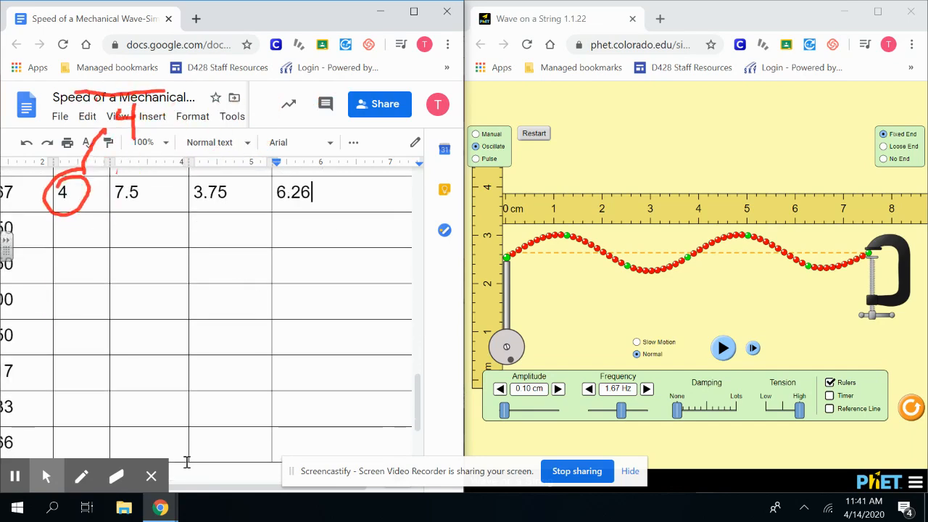
scroll(186, 462, down, 5)
scroll(155, 335, left, 2)
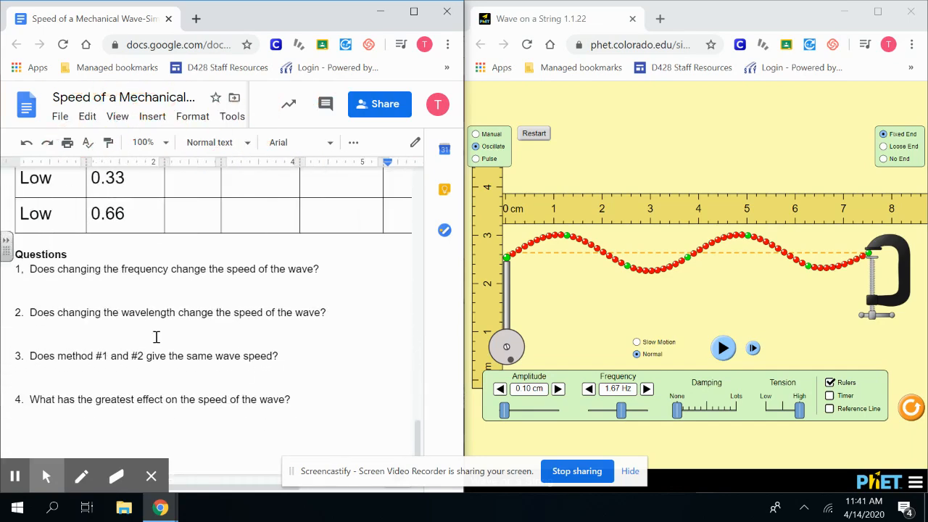
scroll(156, 336, left, 1)
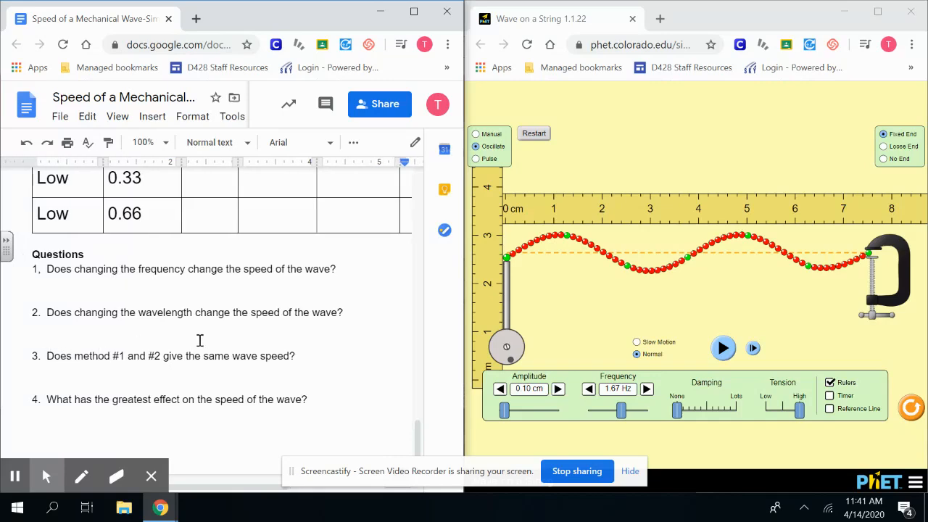